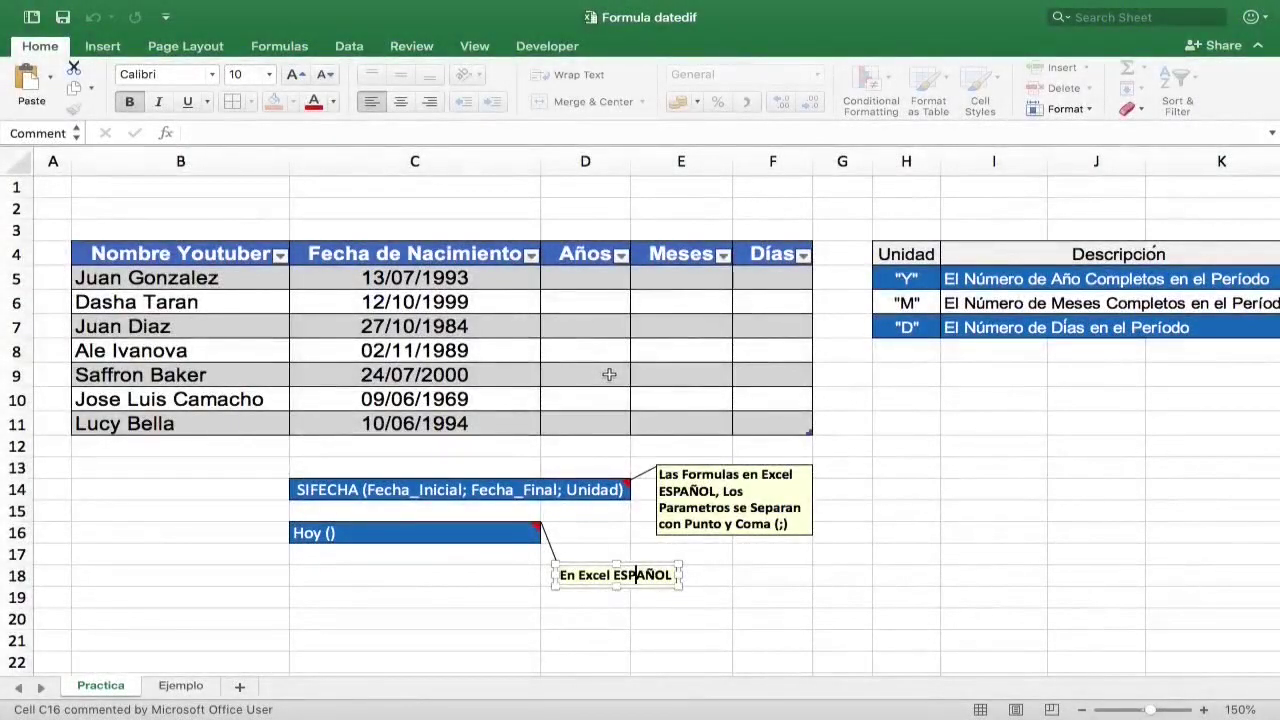
# - Point out the Nombre Youtuber, Fecha de Nacimiento, Años, Meses and Días columns
pyautogui.click(197, 255)
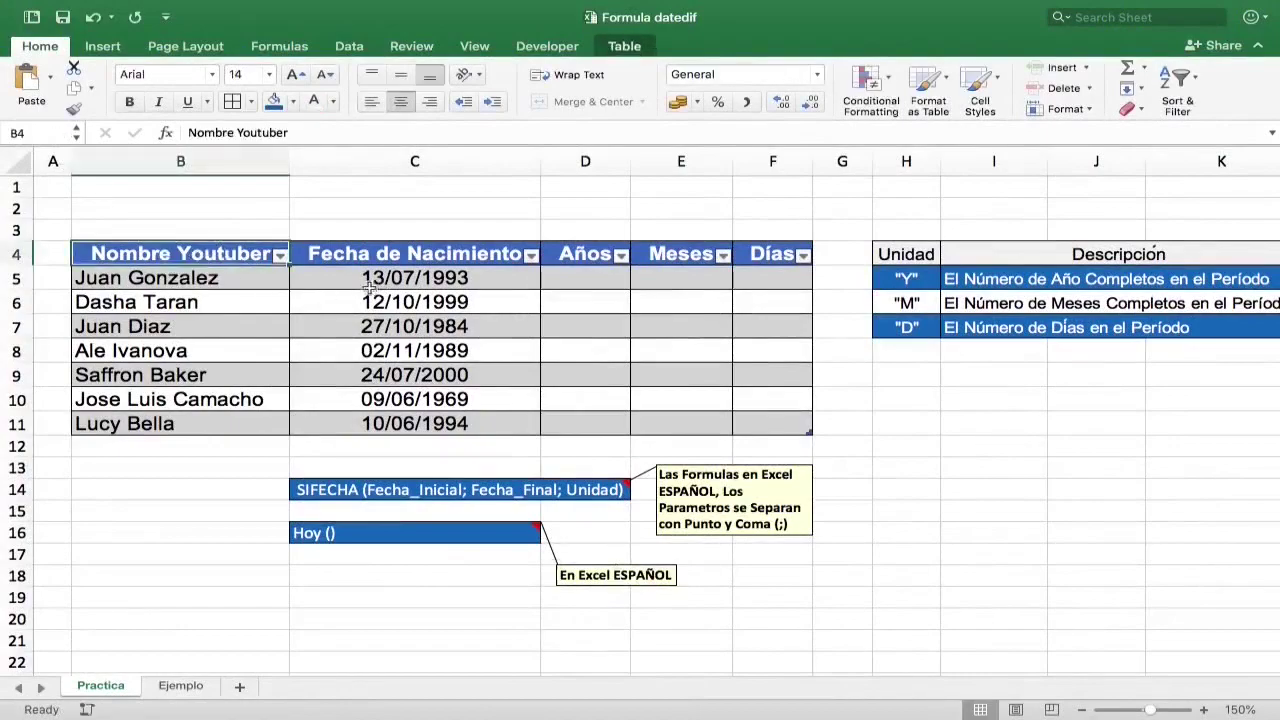
pyautogui.click(395, 252)
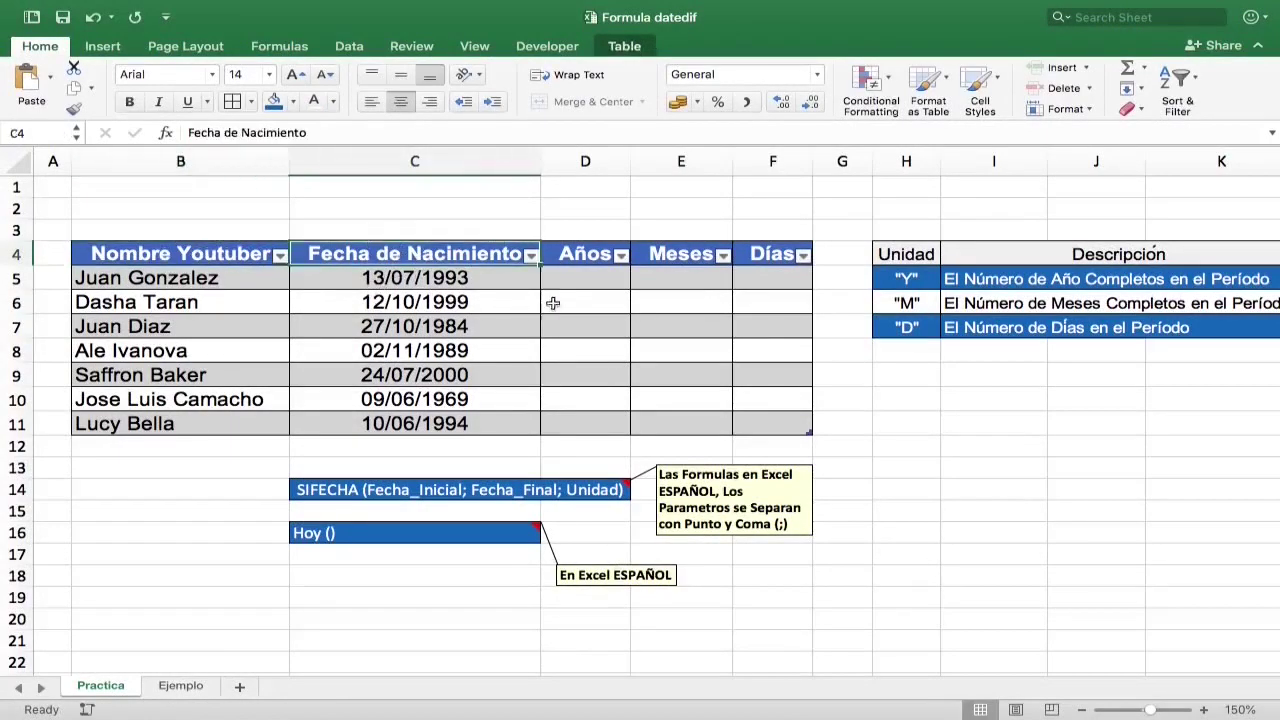
pyautogui.click(600, 256)
pyautogui.click(676, 258)
pyautogui.click(765, 263)
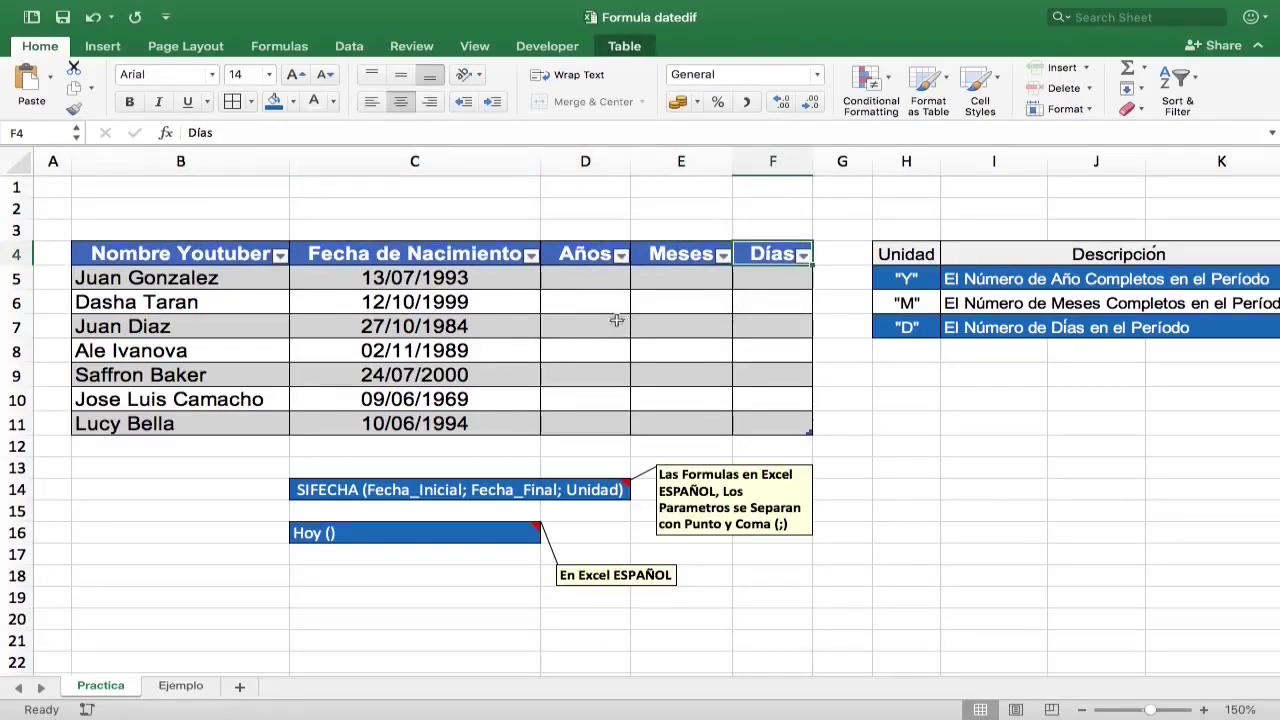
# - Enter =DATEDIF(birth date, TODAY(), "Y") in D5 so Años fills with ages like 29, 22, 37
pyautogui.press('Return')
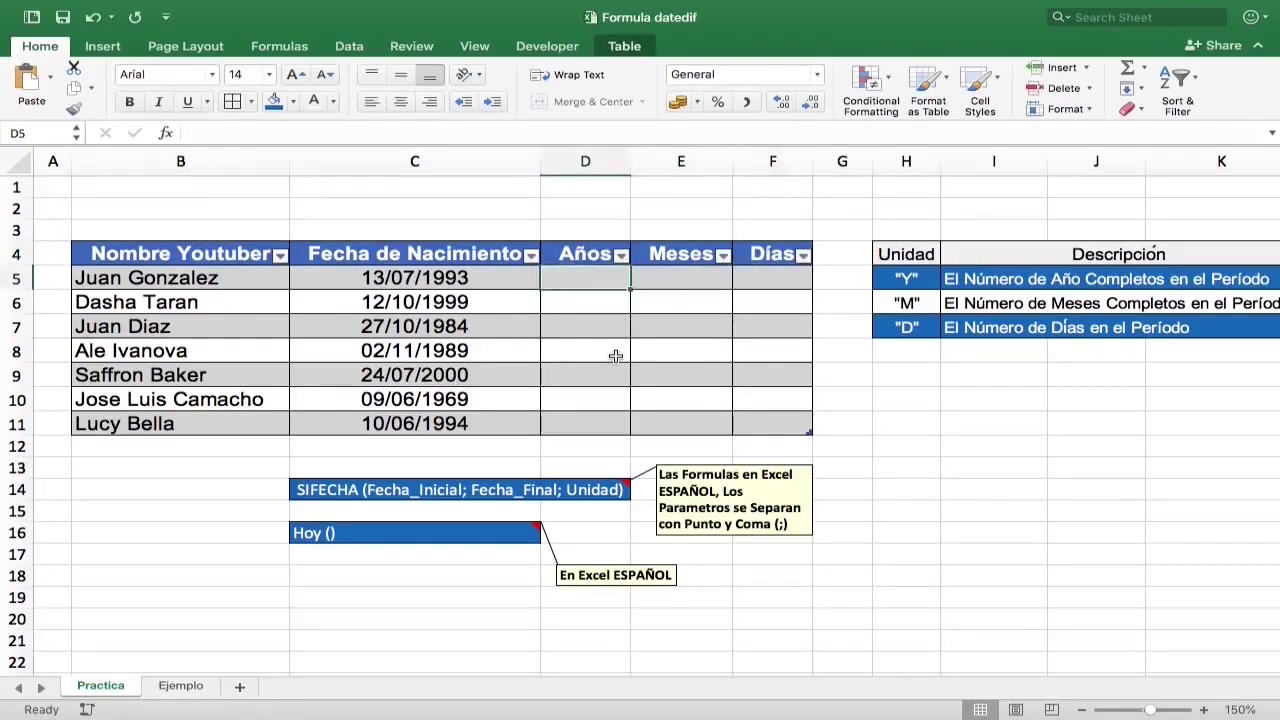
pyautogui.write('=')
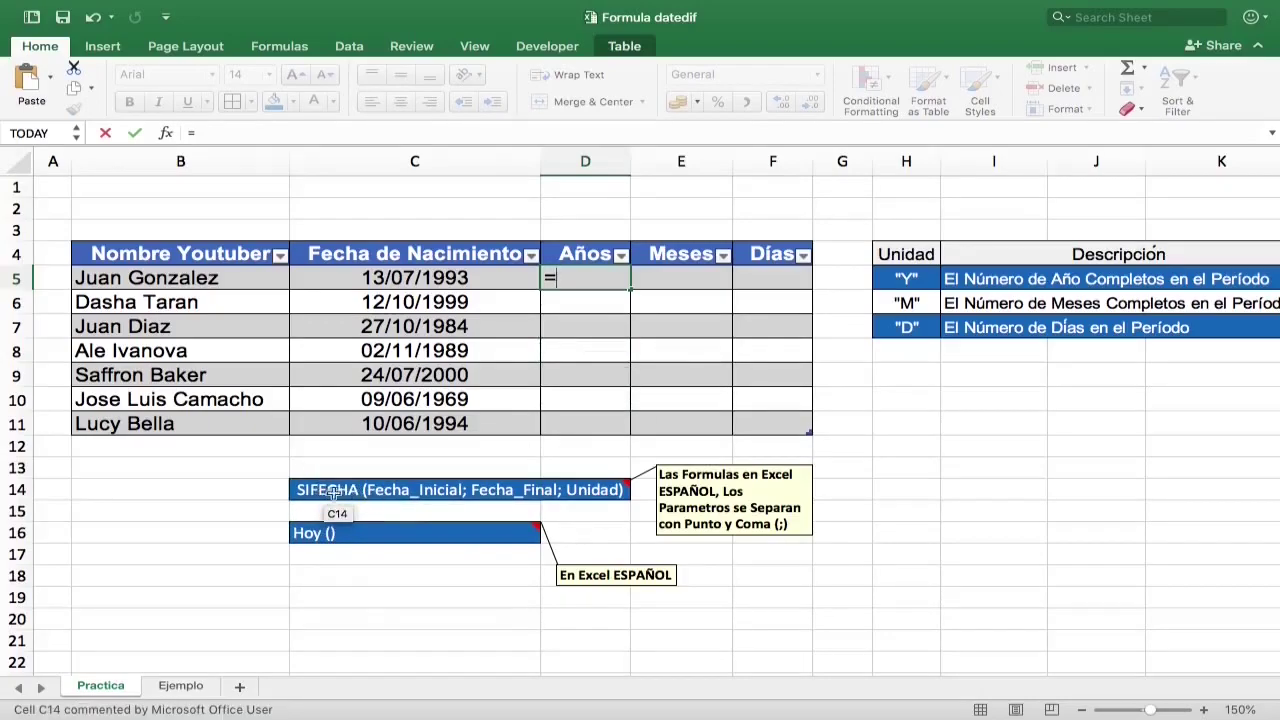
pyautogui.write('dat')
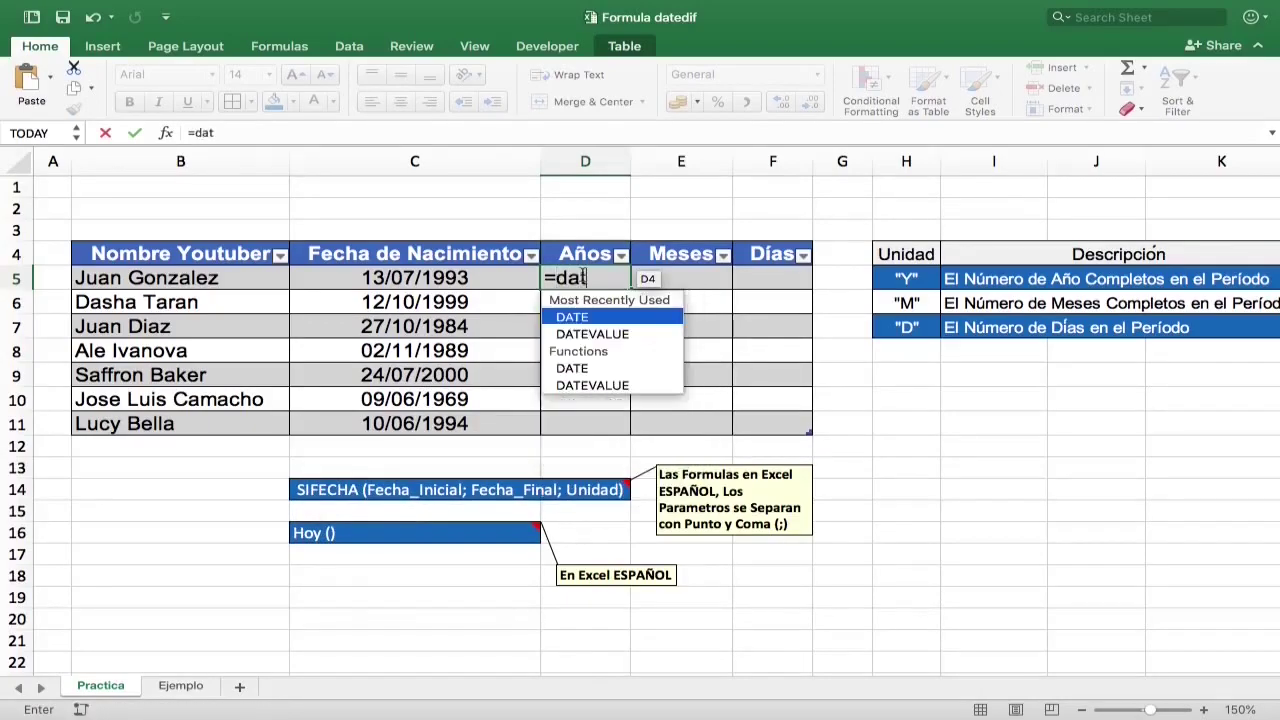
pyautogui.write('edif')
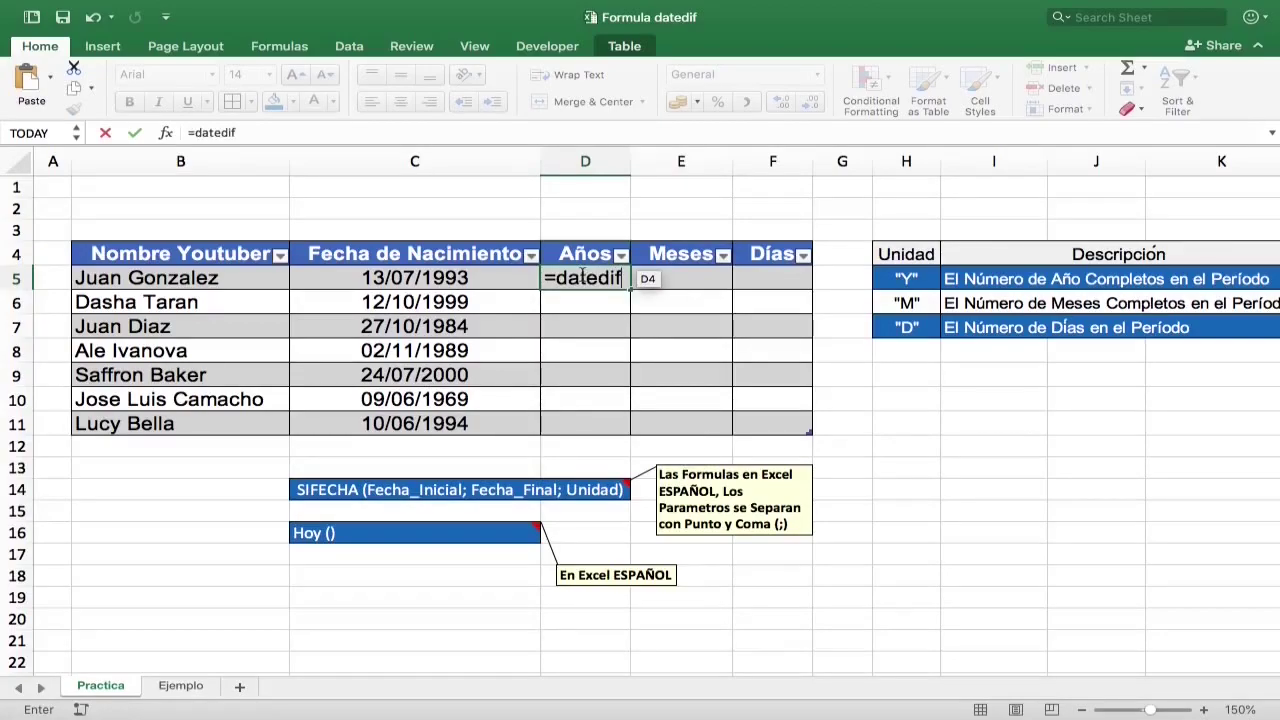
pyautogui.write('(')
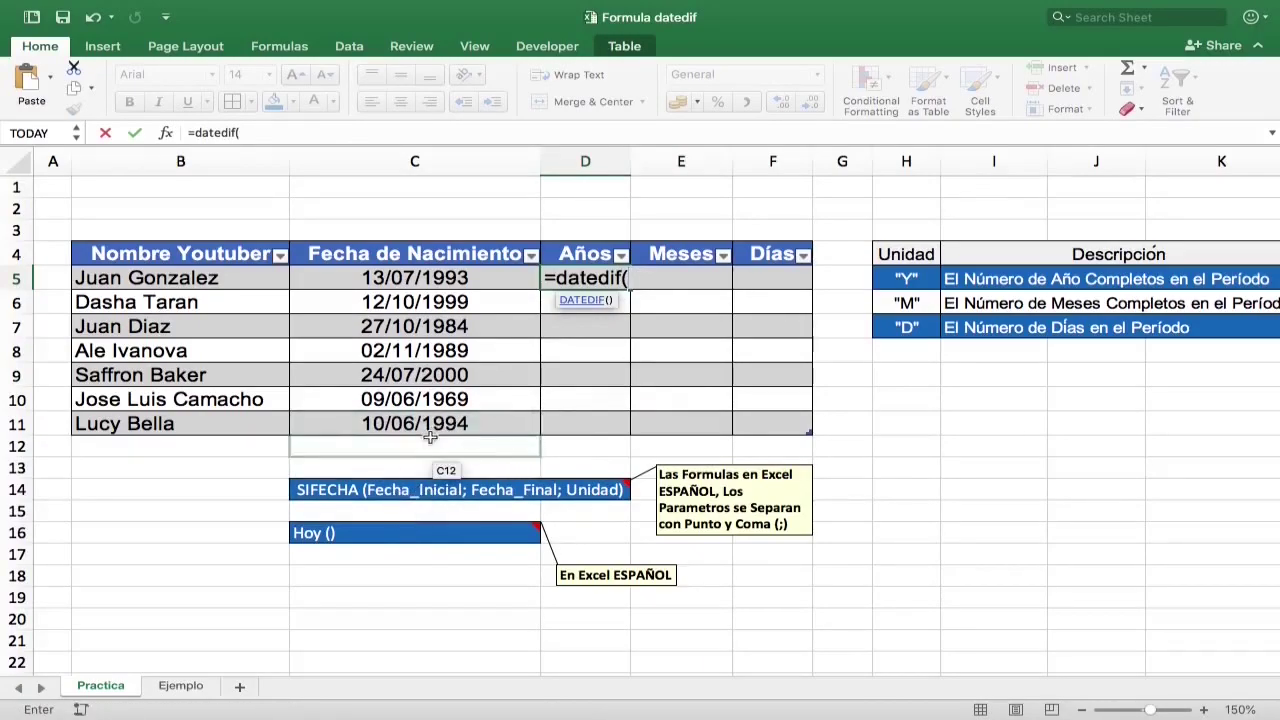
pyautogui.click(415, 278)
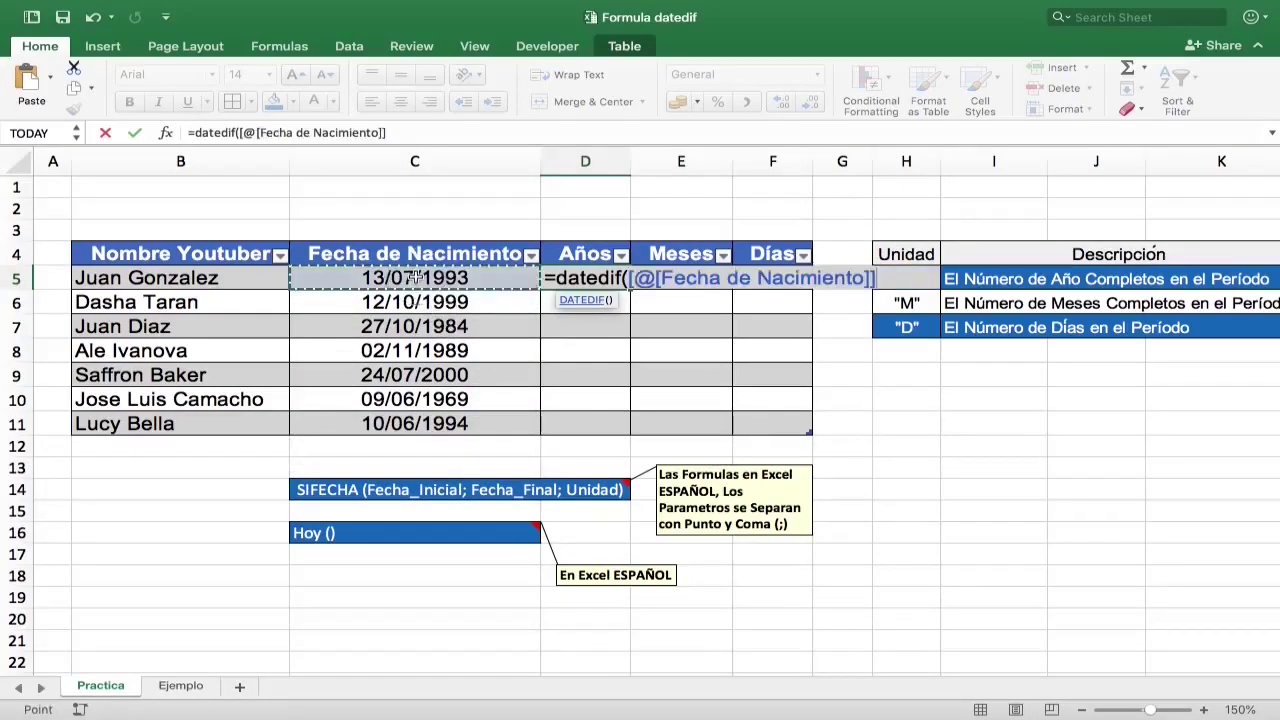
pyautogui.write(',')
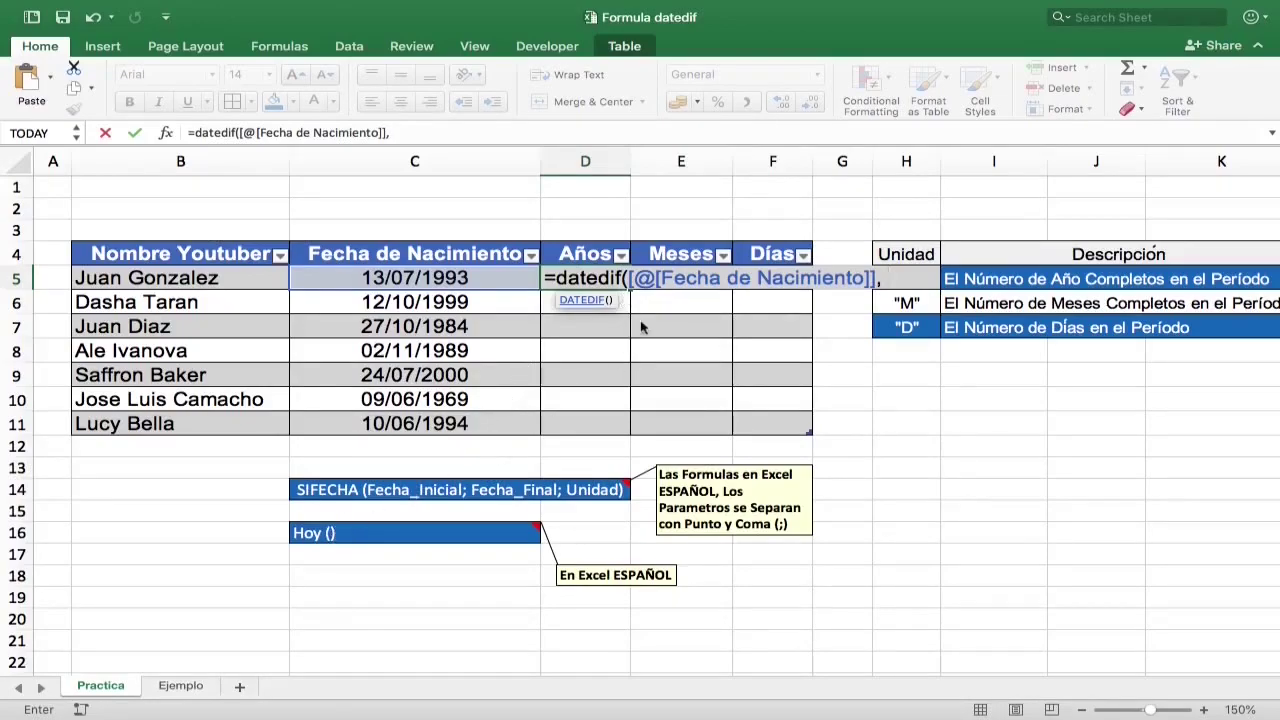
pyautogui.write(' today()')
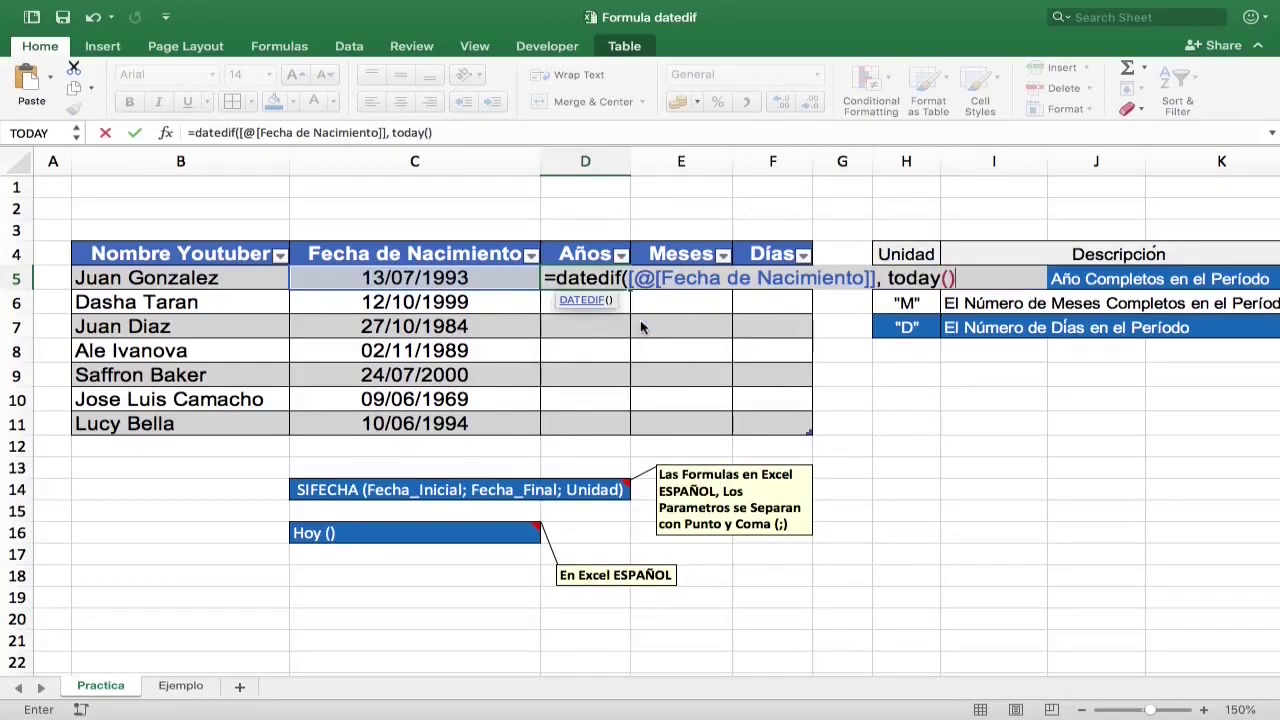
pyautogui.write(',')
pyautogui.write('"')
pyautogui.write('Y"')
pyautogui.write(')')
pyautogui.press('Return')
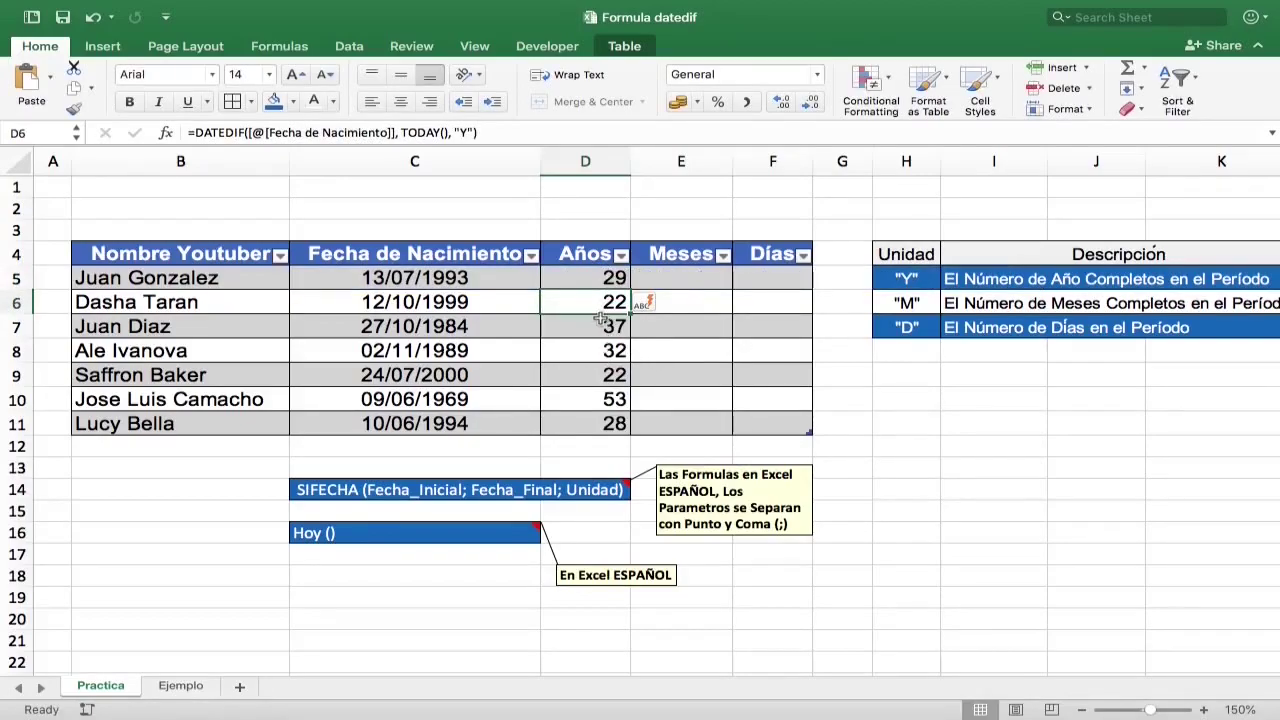
# - Enter =DATEDIF(birth date, TODAY(), "m") in E5 so Meses shows total months like 350, 275, 455
pyautogui.click(672, 277)
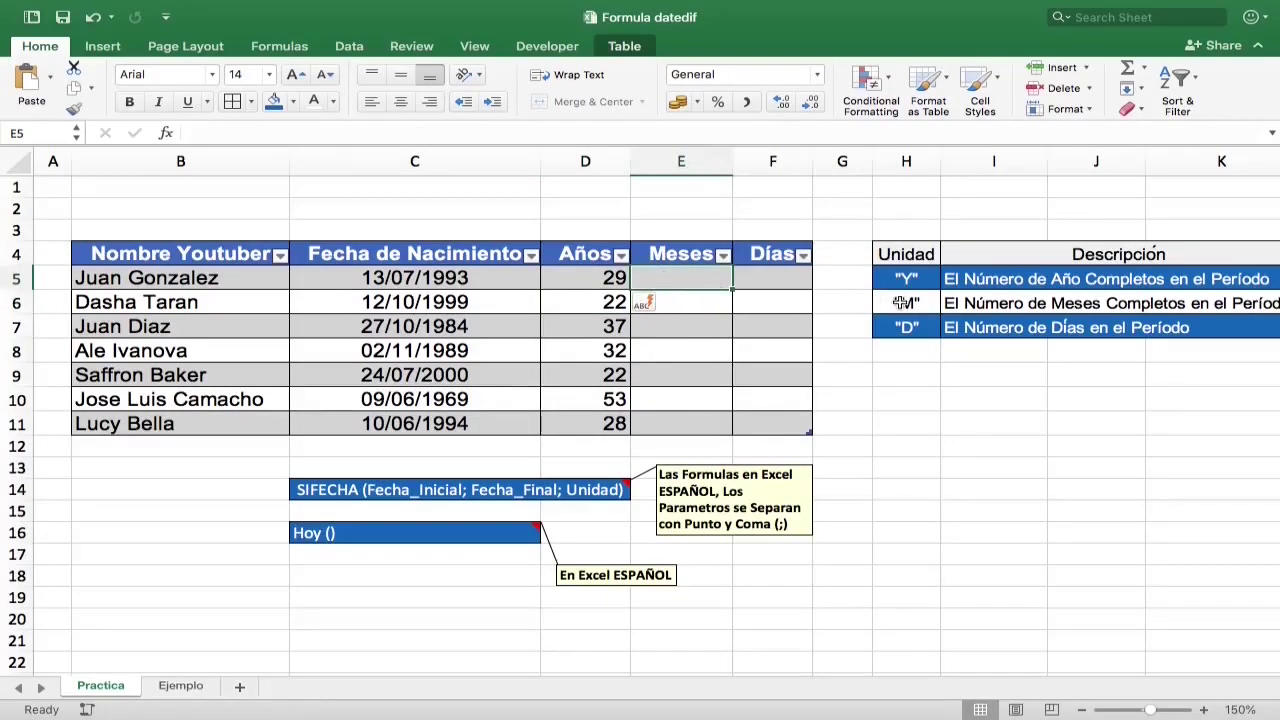
pyautogui.write('=')
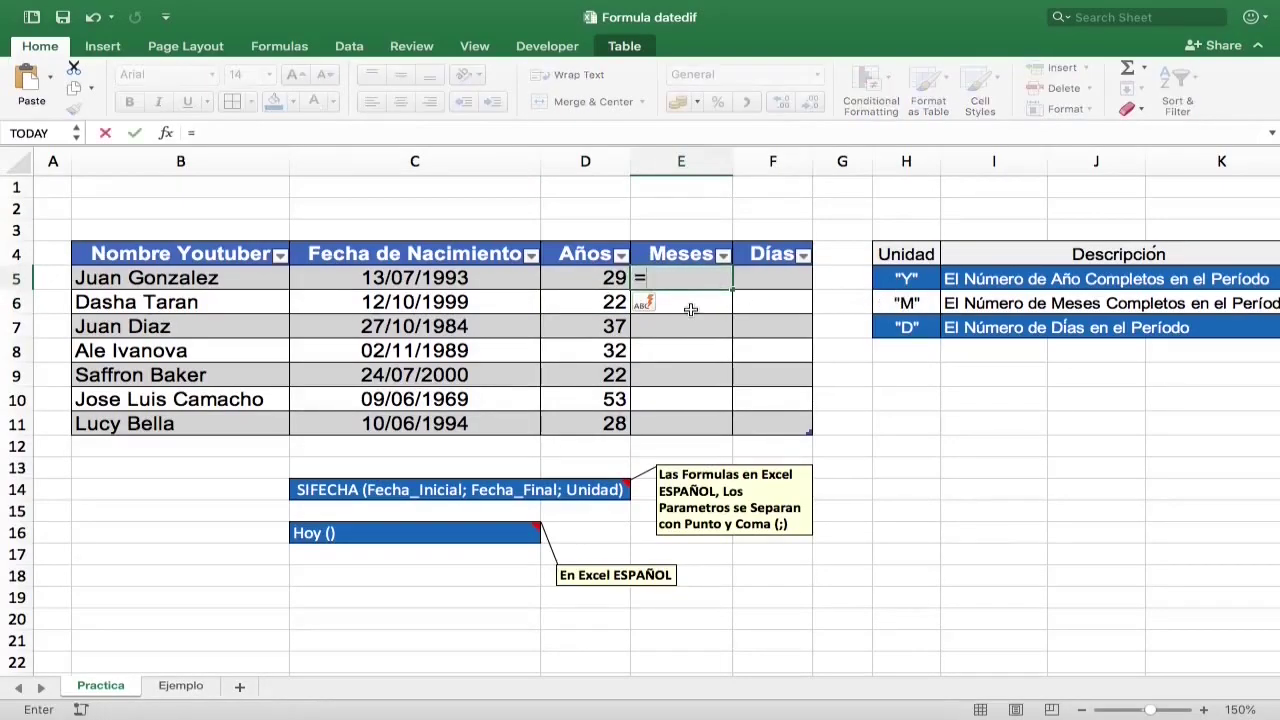
pyautogui.write('datedif')
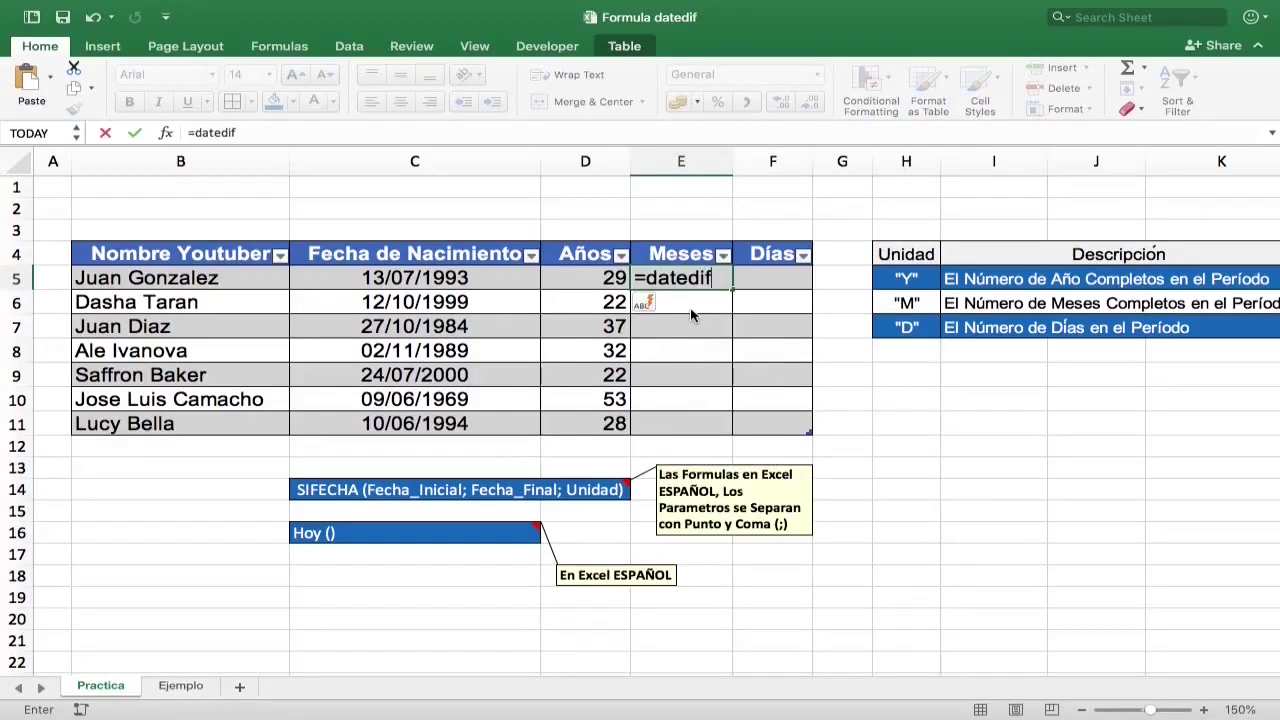
pyautogui.write('(')
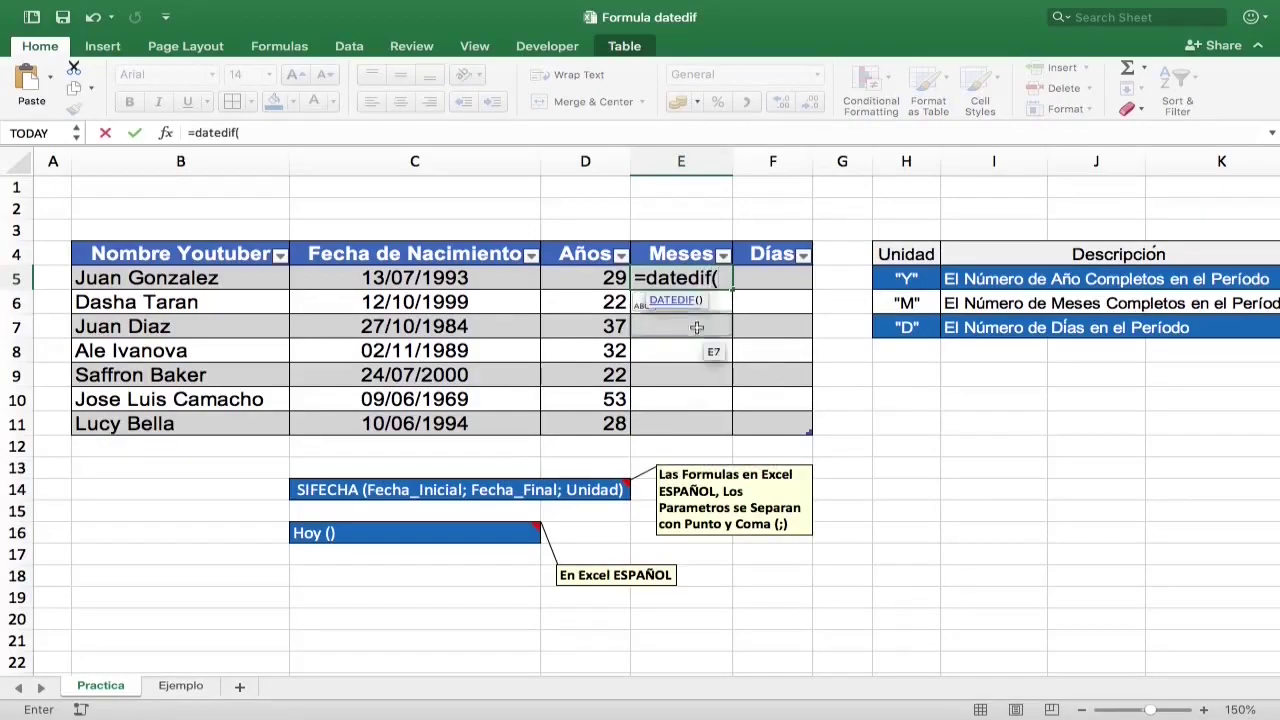
pyautogui.click(477, 280)
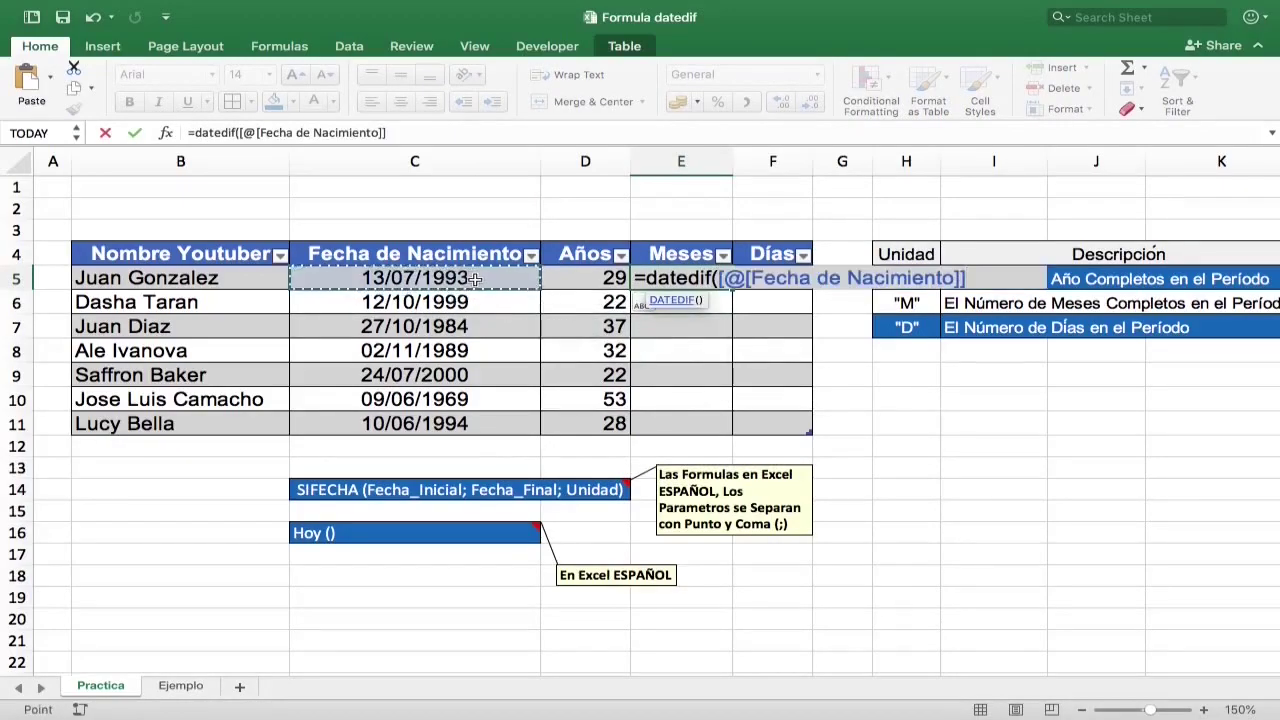
pyautogui.write(', t')
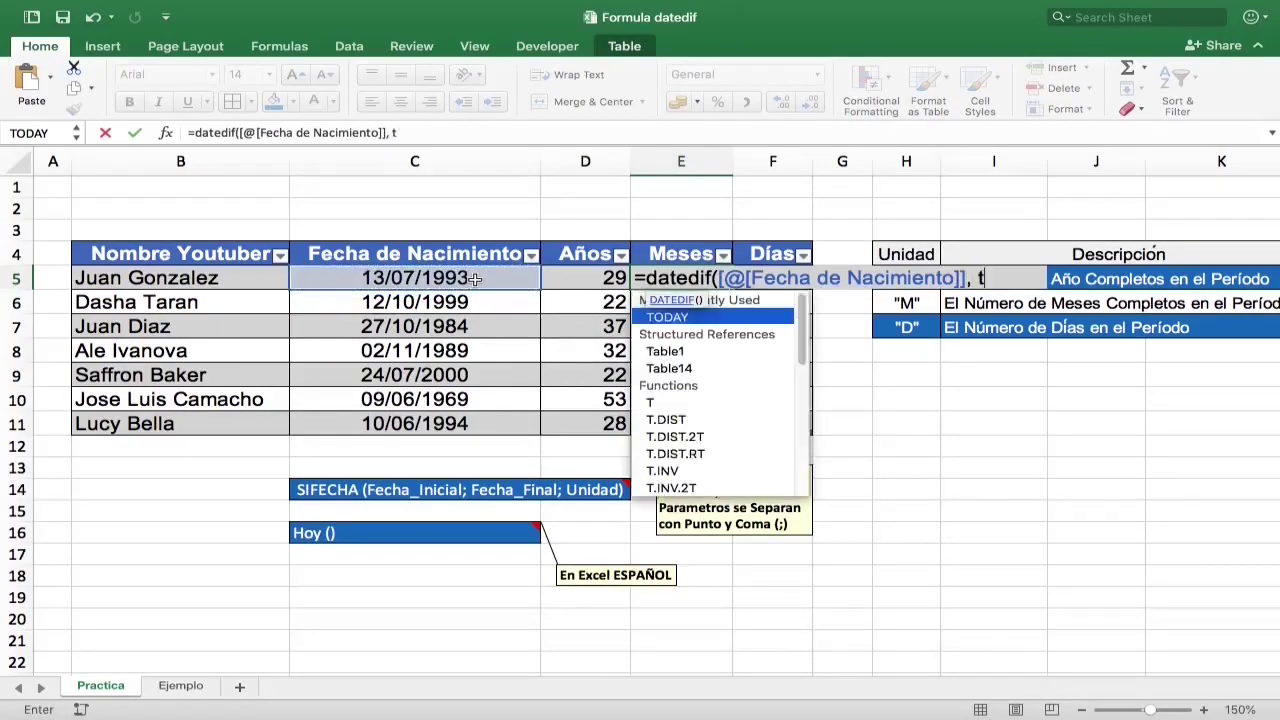
pyautogui.write('oday(),')
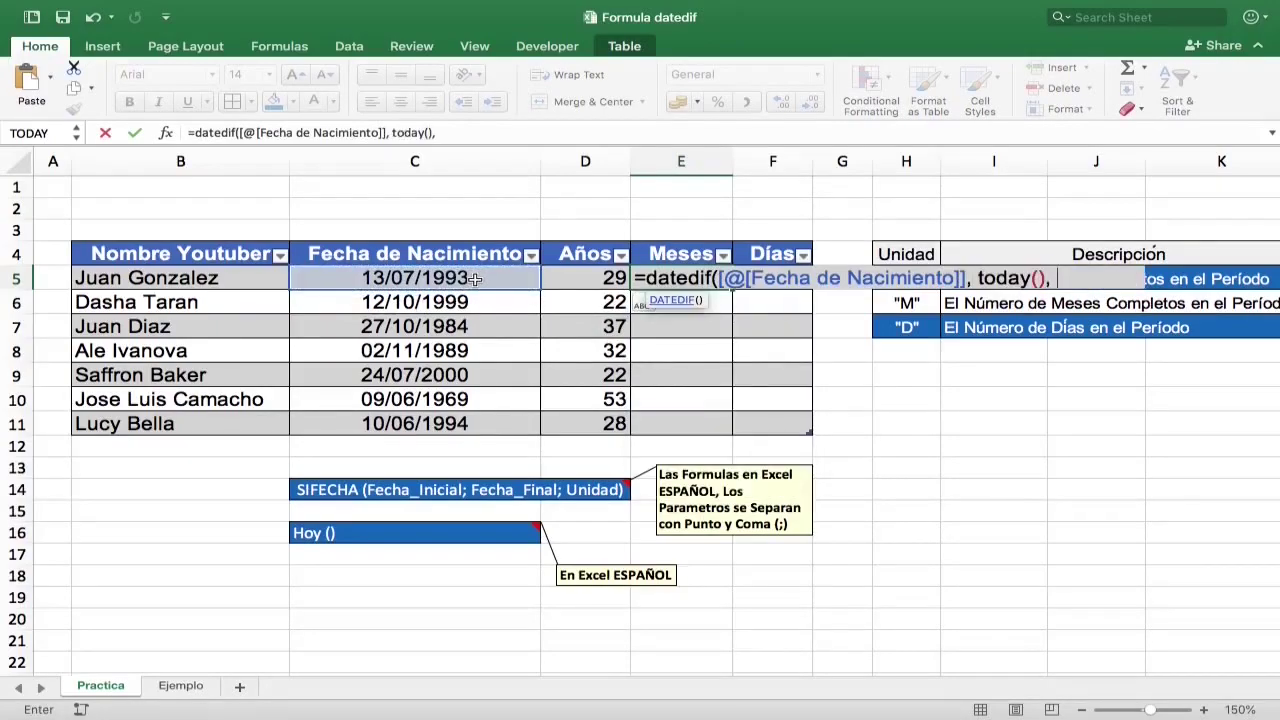
pyautogui.write(' "')
pyautogui.write('m"')
pyautogui.press('Return')
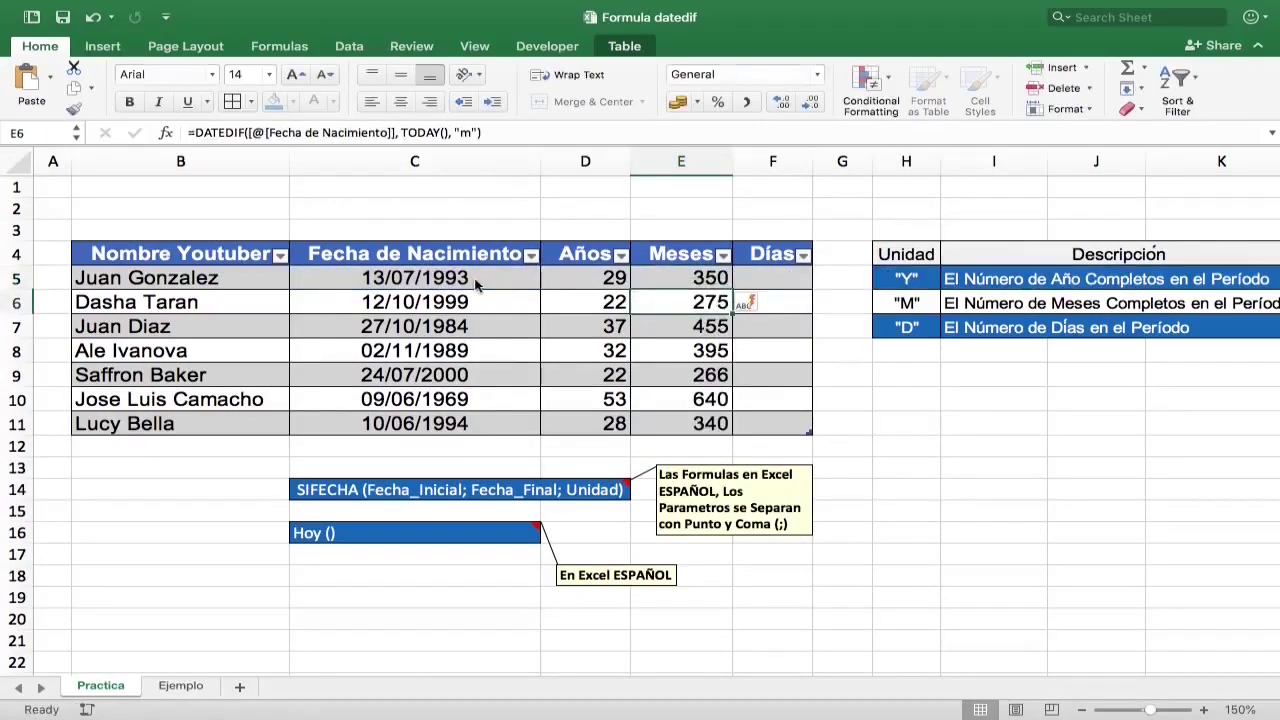
pyautogui.press('Up')
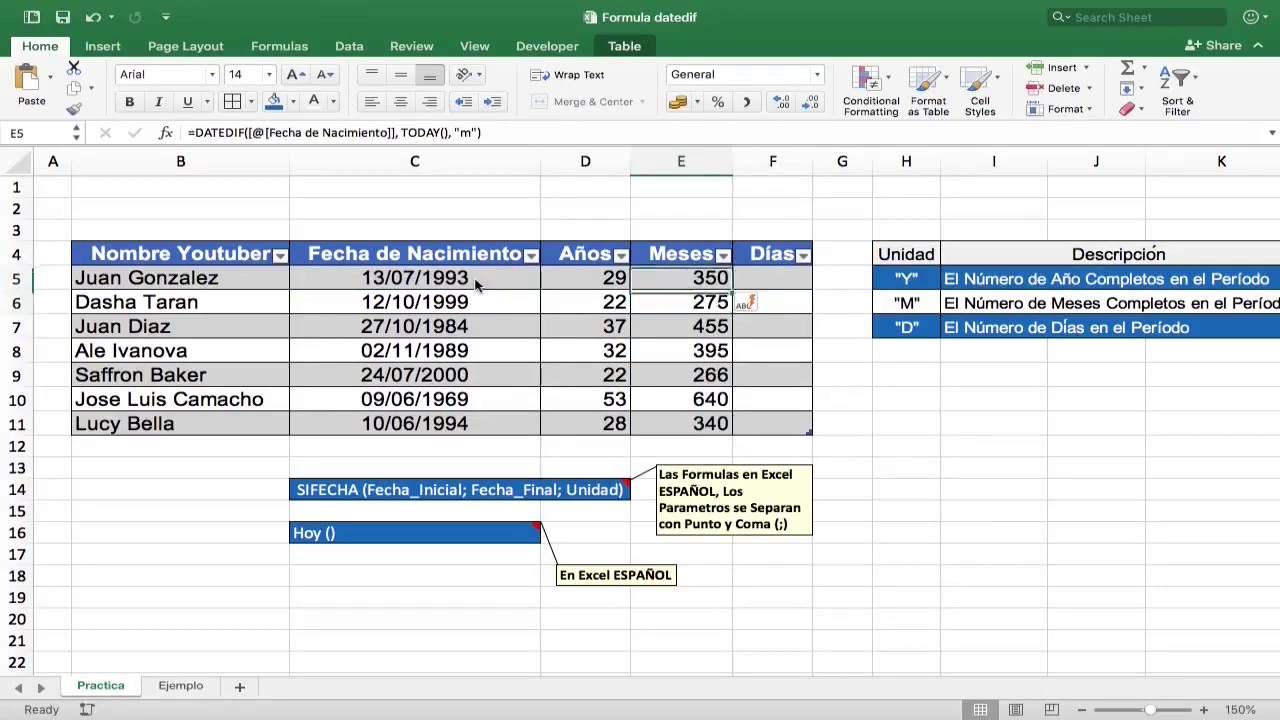
# - Enter =DATEDIF(birth date, TODAY(), "D") in F5 so Días shows day counts like 10682, 8400
pyautogui.press('Left')
pyautogui.press('Left')
pyautogui.press('Left')
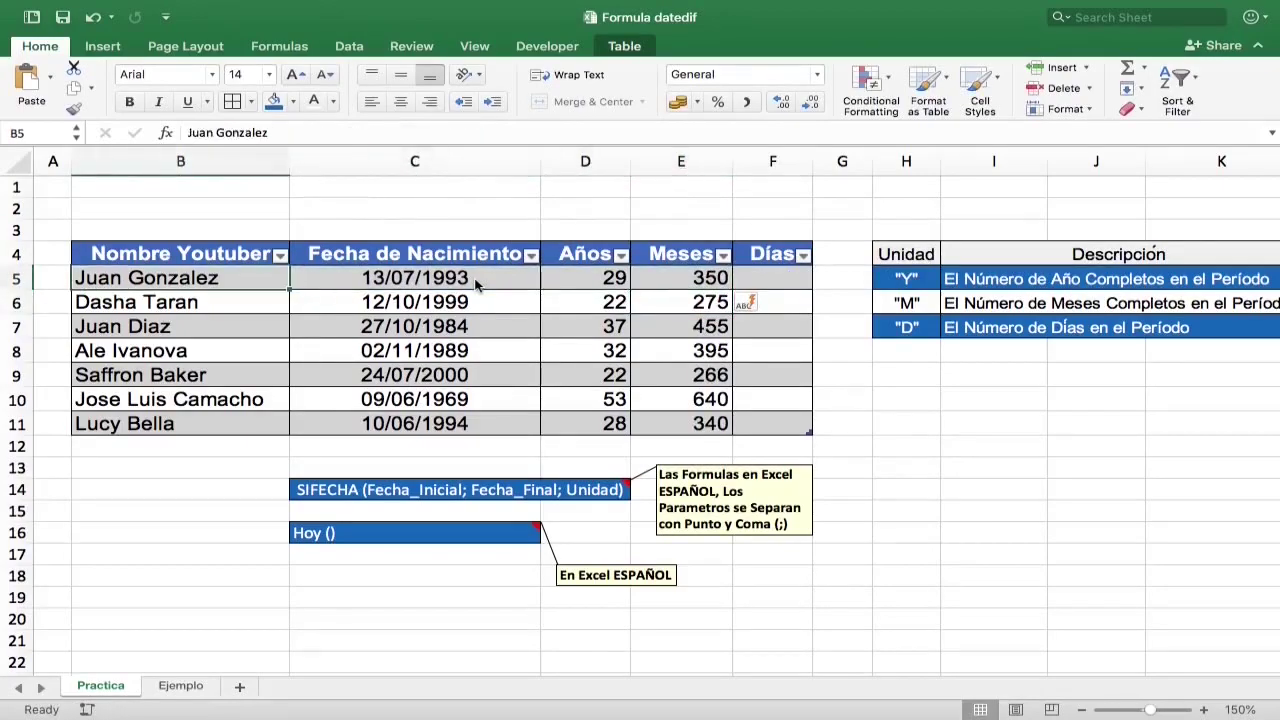
pyautogui.press('Right')
pyautogui.press('Right')
pyautogui.press('Right')
pyautogui.press('Right')
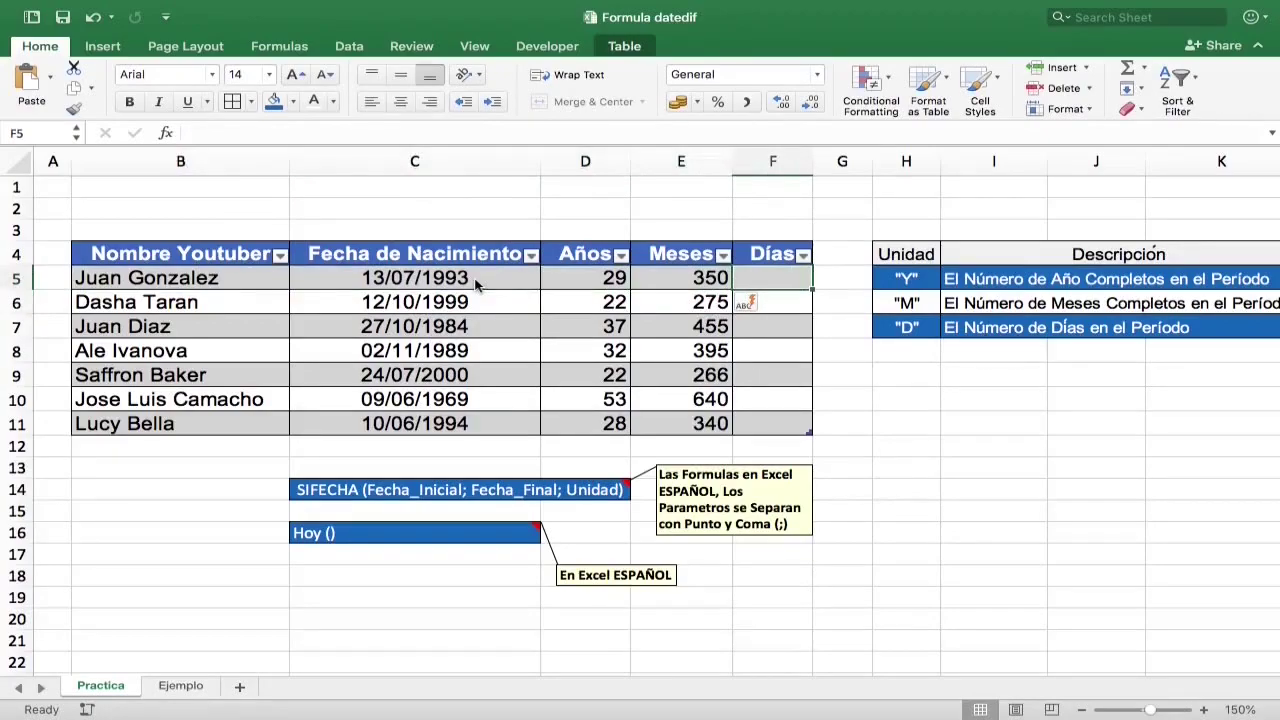
pyautogui.write('=da')
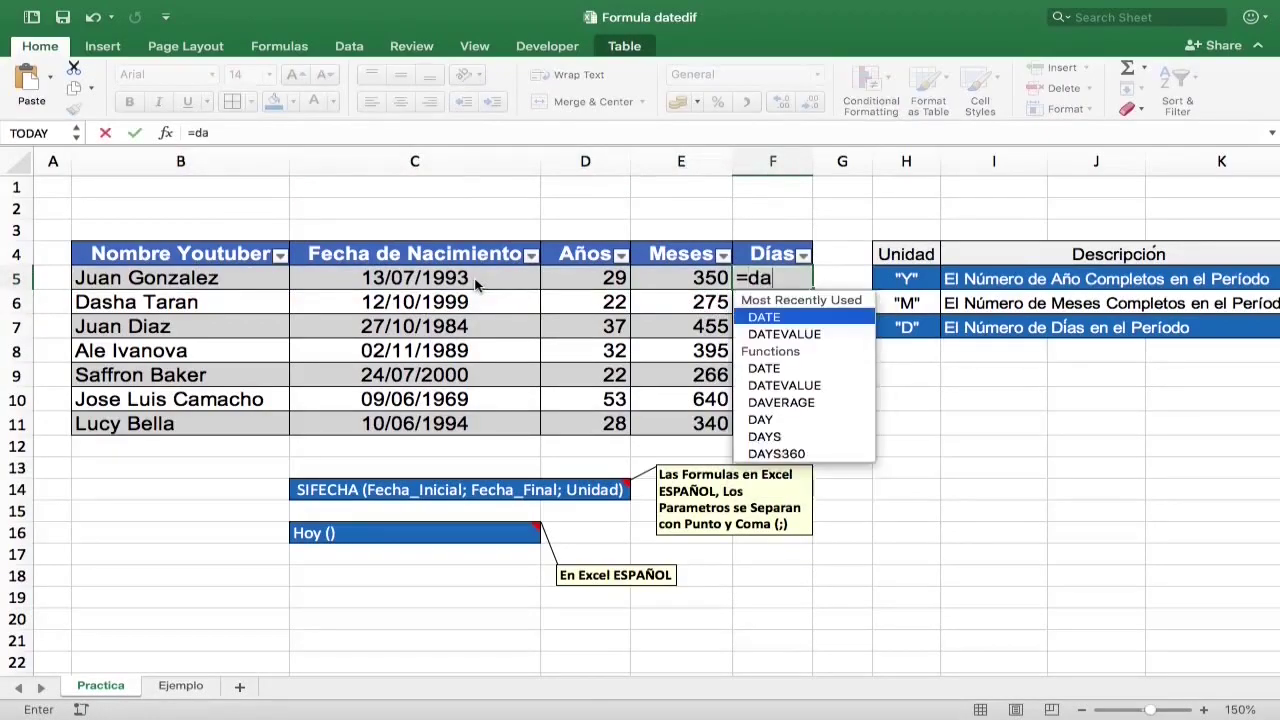
pyautogui.write('tedif')
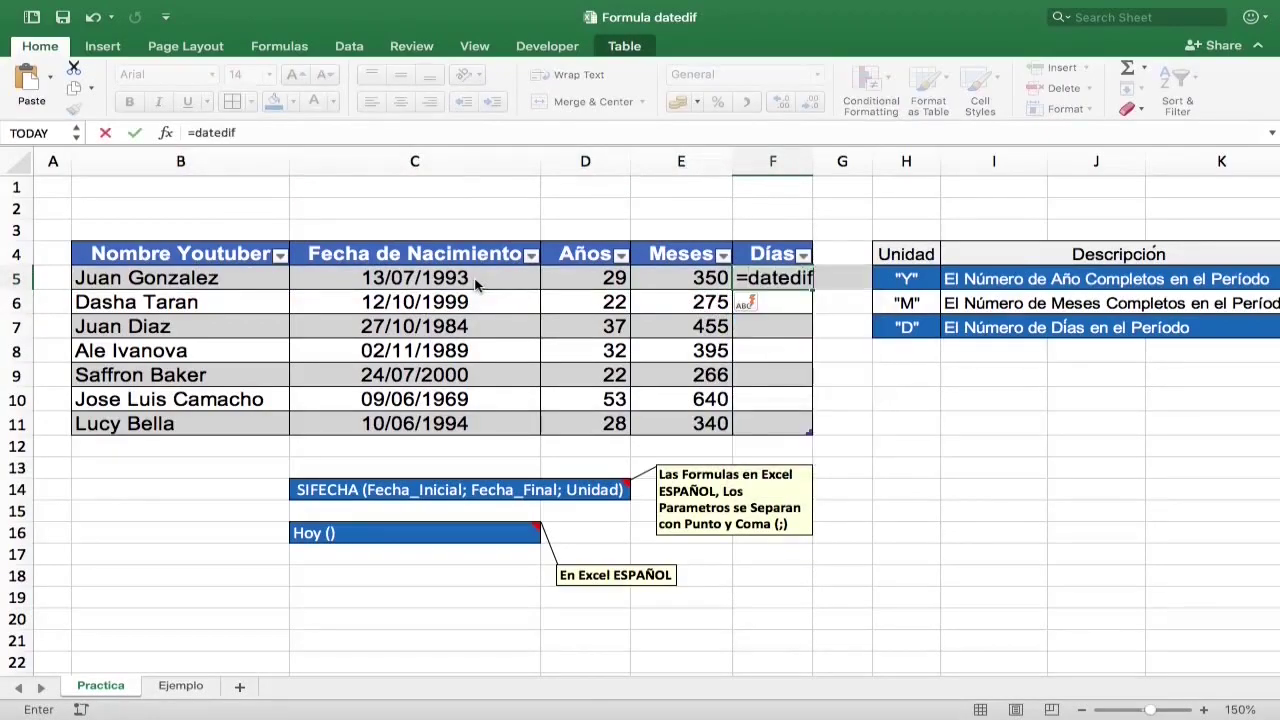
pyautogui.write('(')
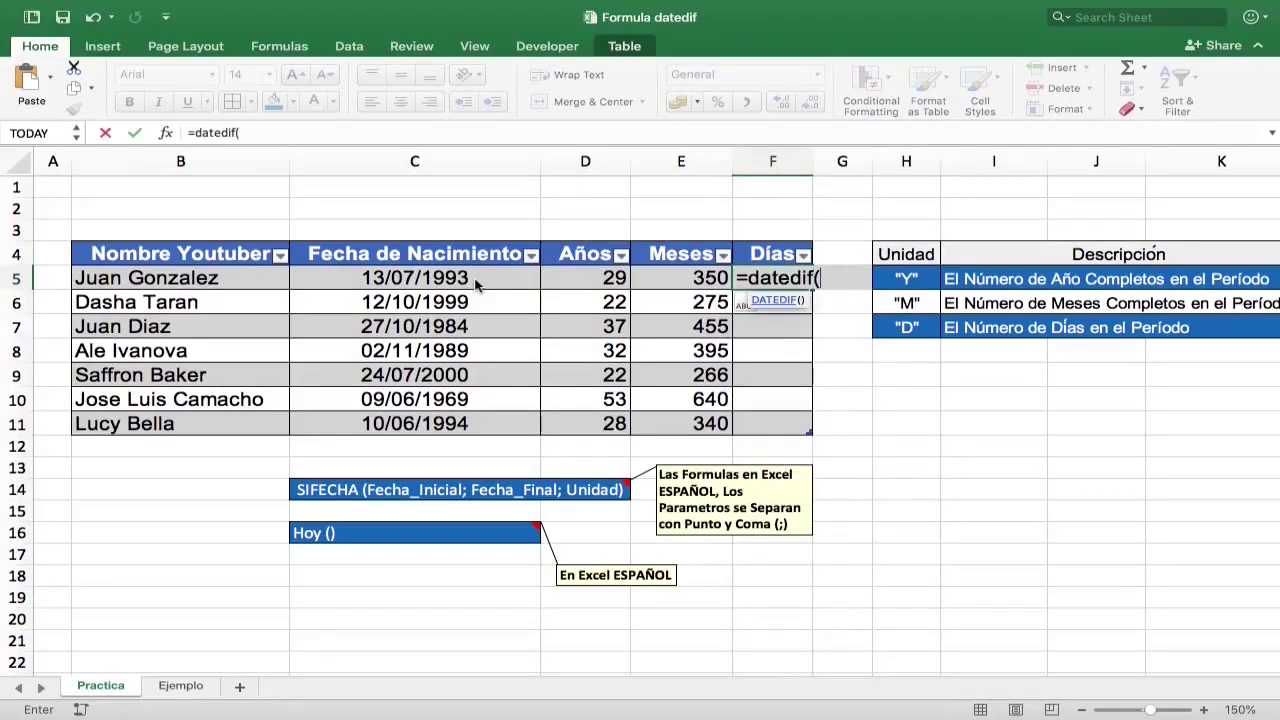
pyautogui.click(478, 283)
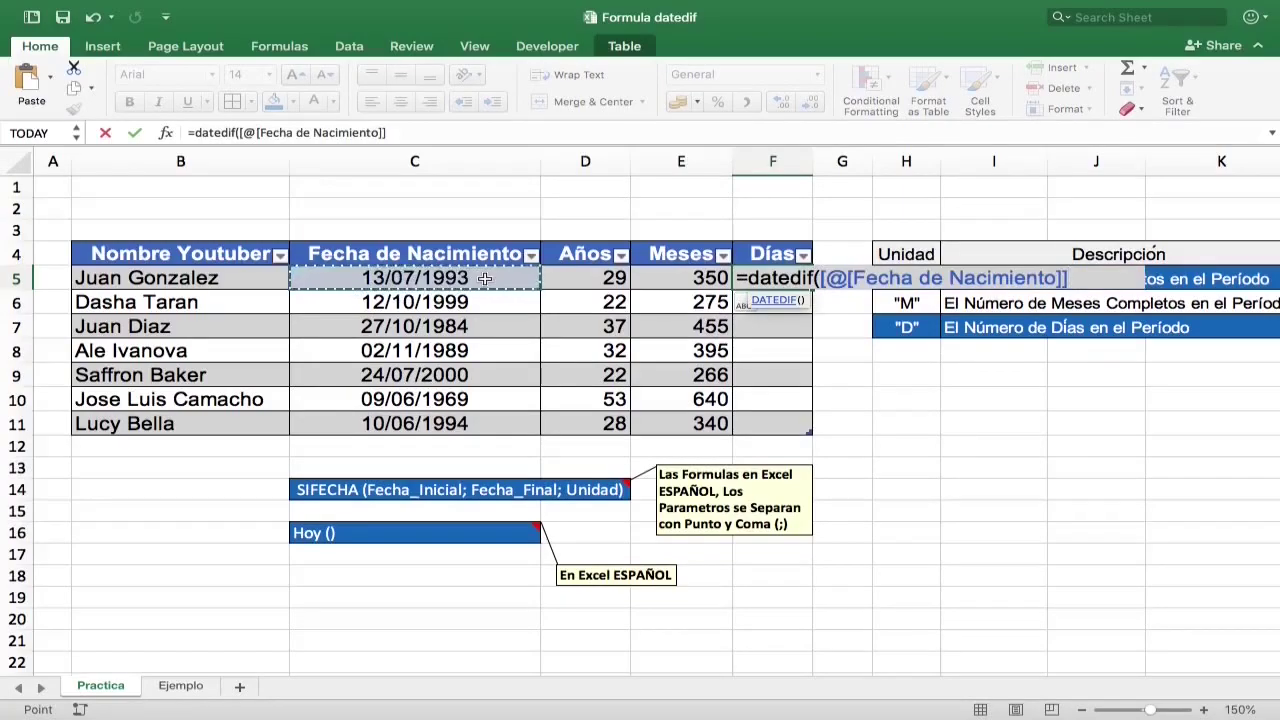
pyautogui.write(', tod')
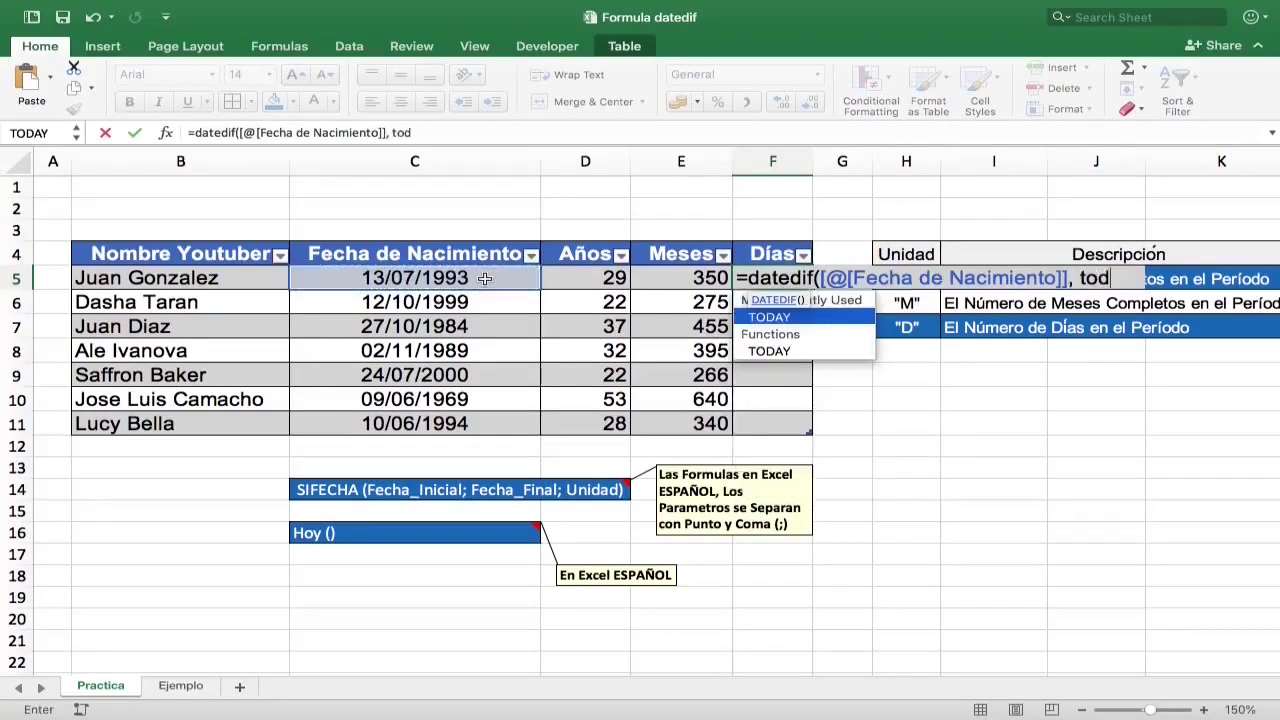
pyautogui.write('ay()')
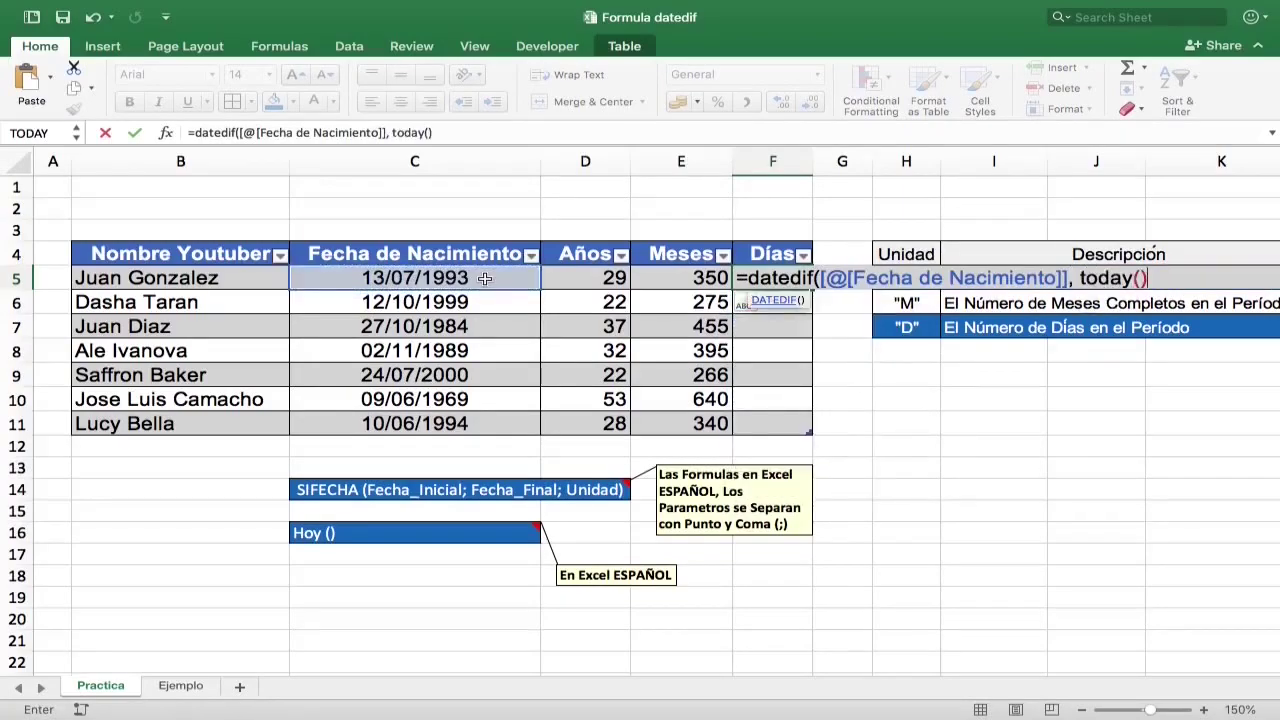
pyautogui.write(',')
pyautogui.write('"')
pyautogui.write('D")')
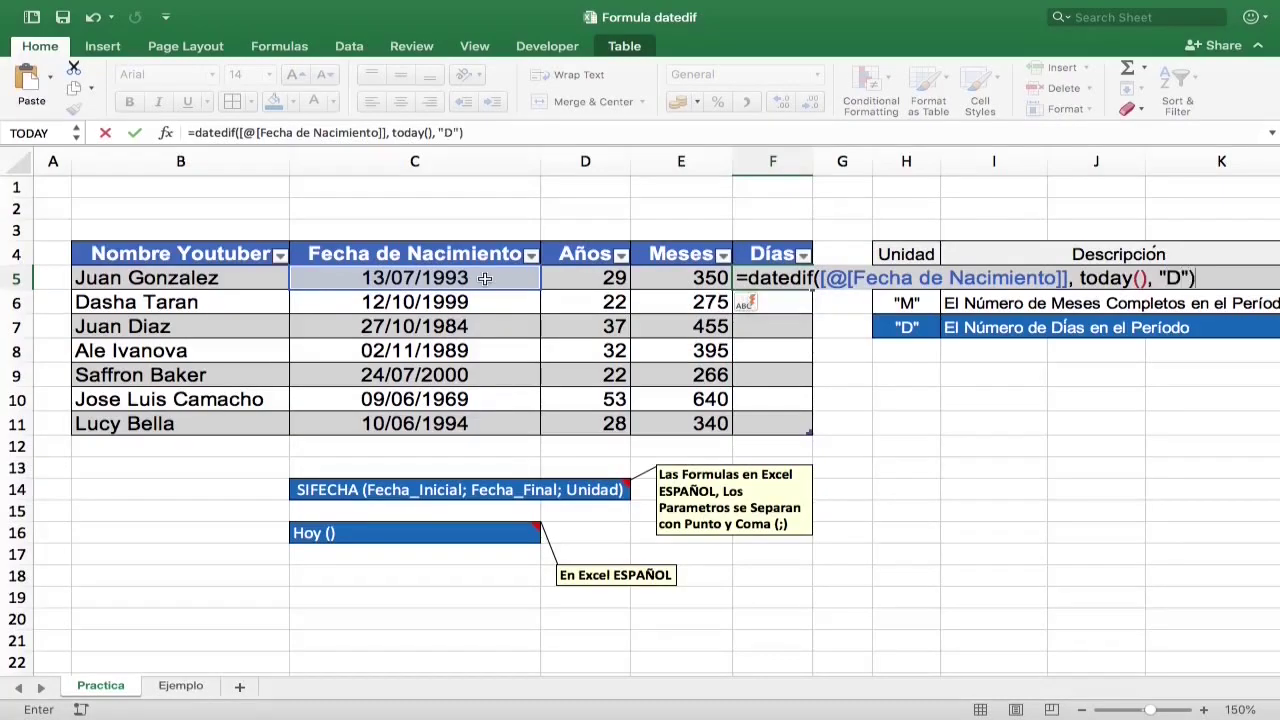
pyautogui.press('Return')
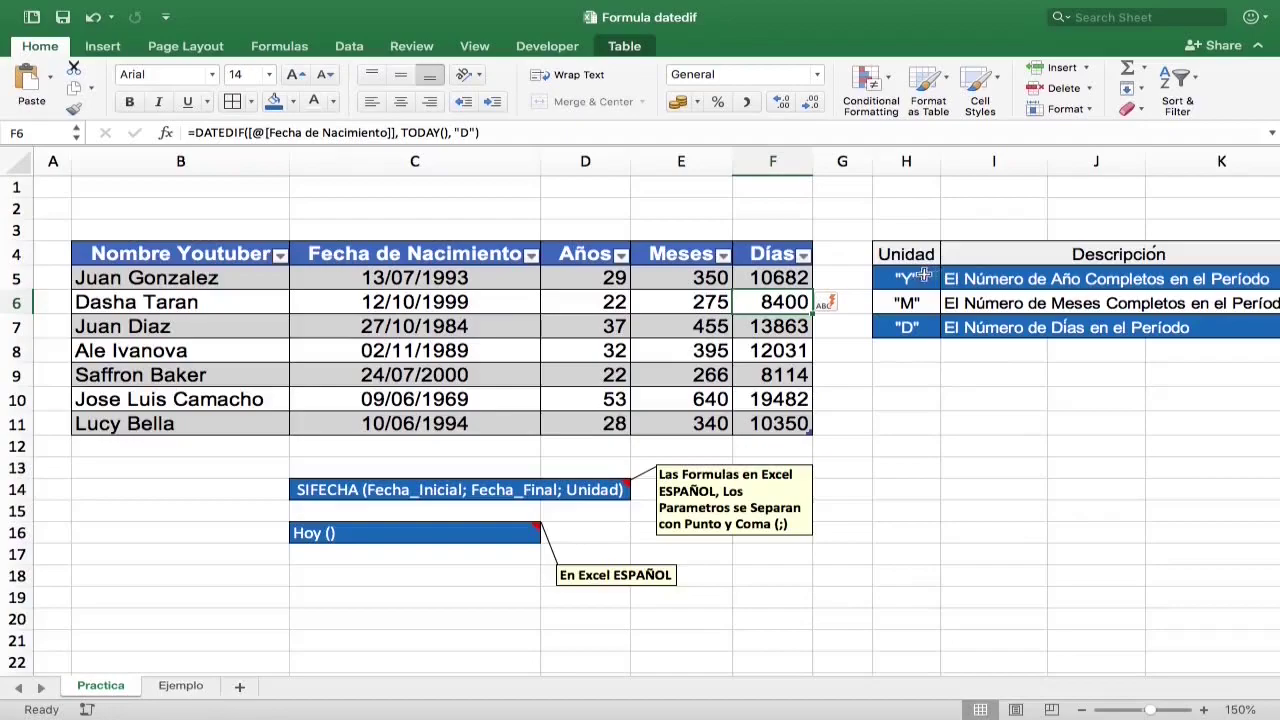
pyautogui.moveTo(922, 277); pyautogui.dragTo(908, 327)
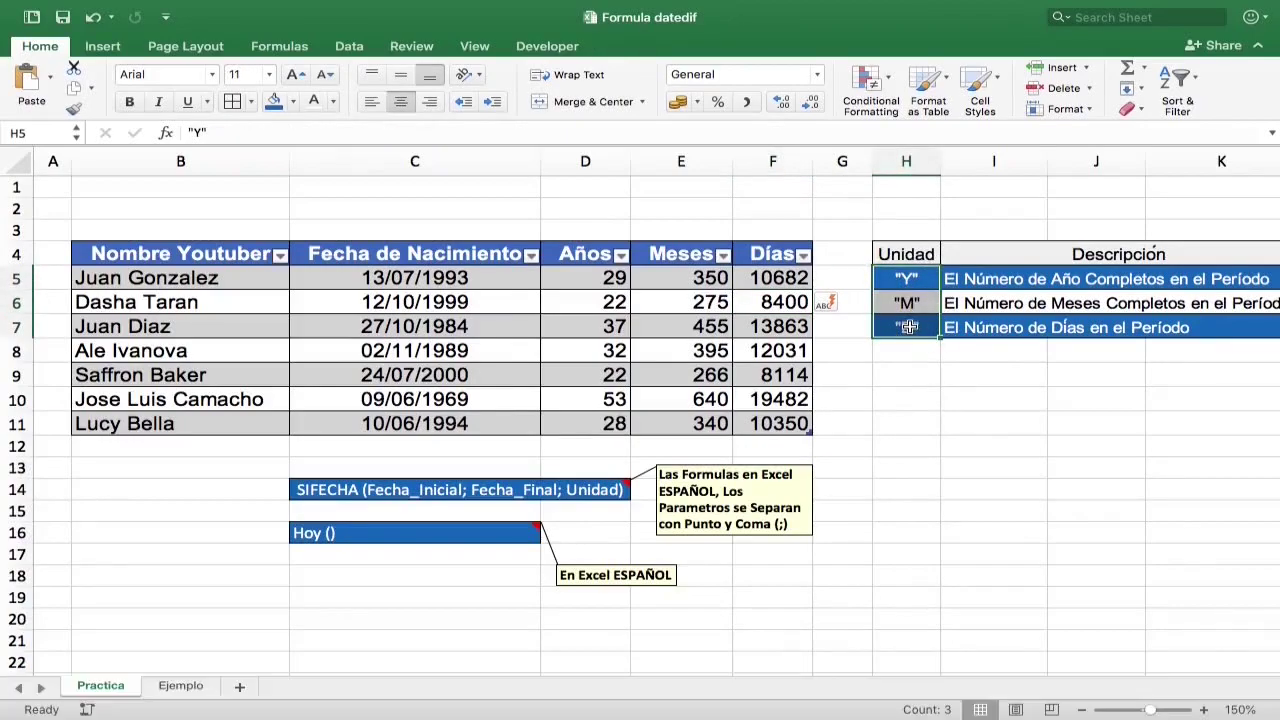
pyautogui.click(610, 211)
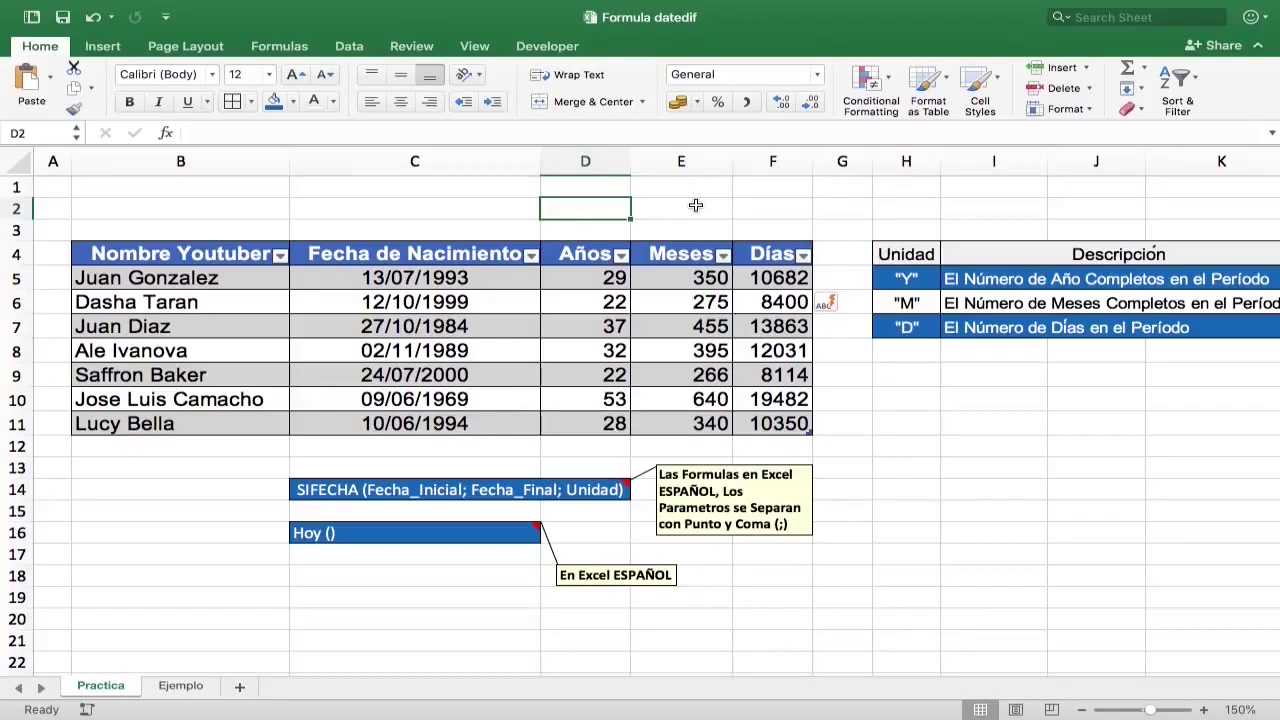
# - Enter =(TODAY()-C5)/365 in D2 to get the decimal age 29.265753
pyautogui.write('=')
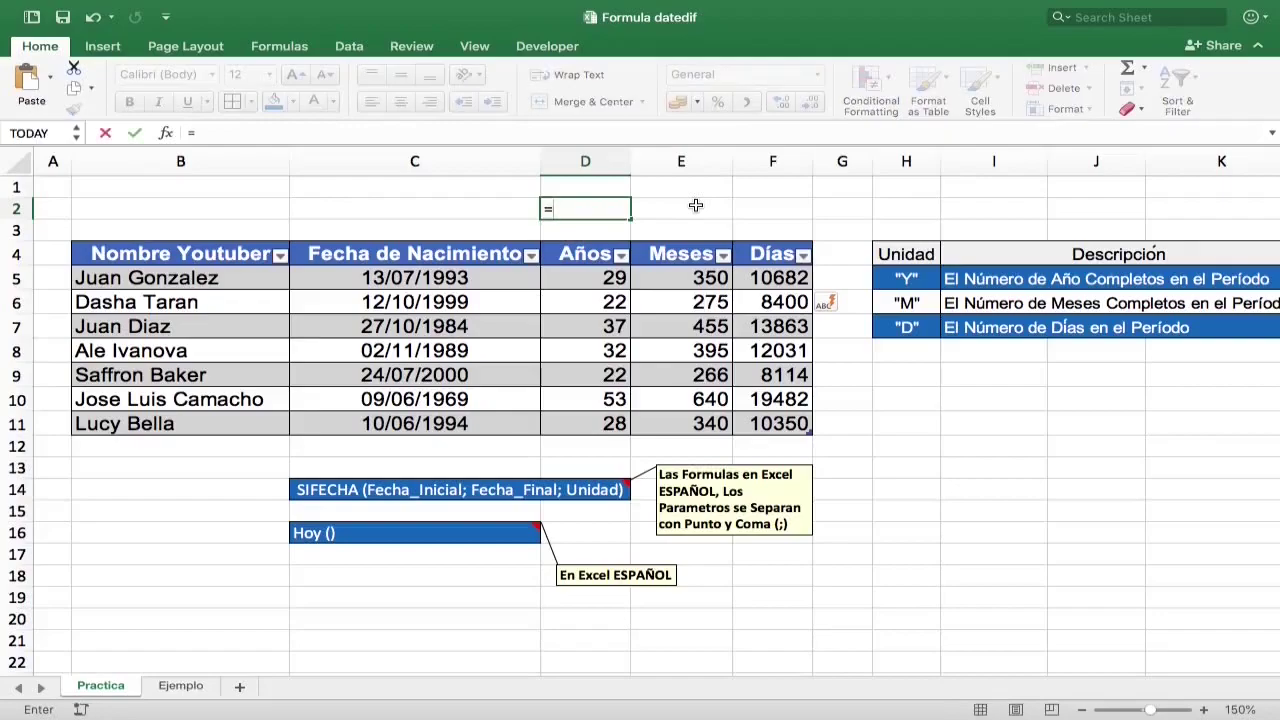
pyautogui.write('(t')
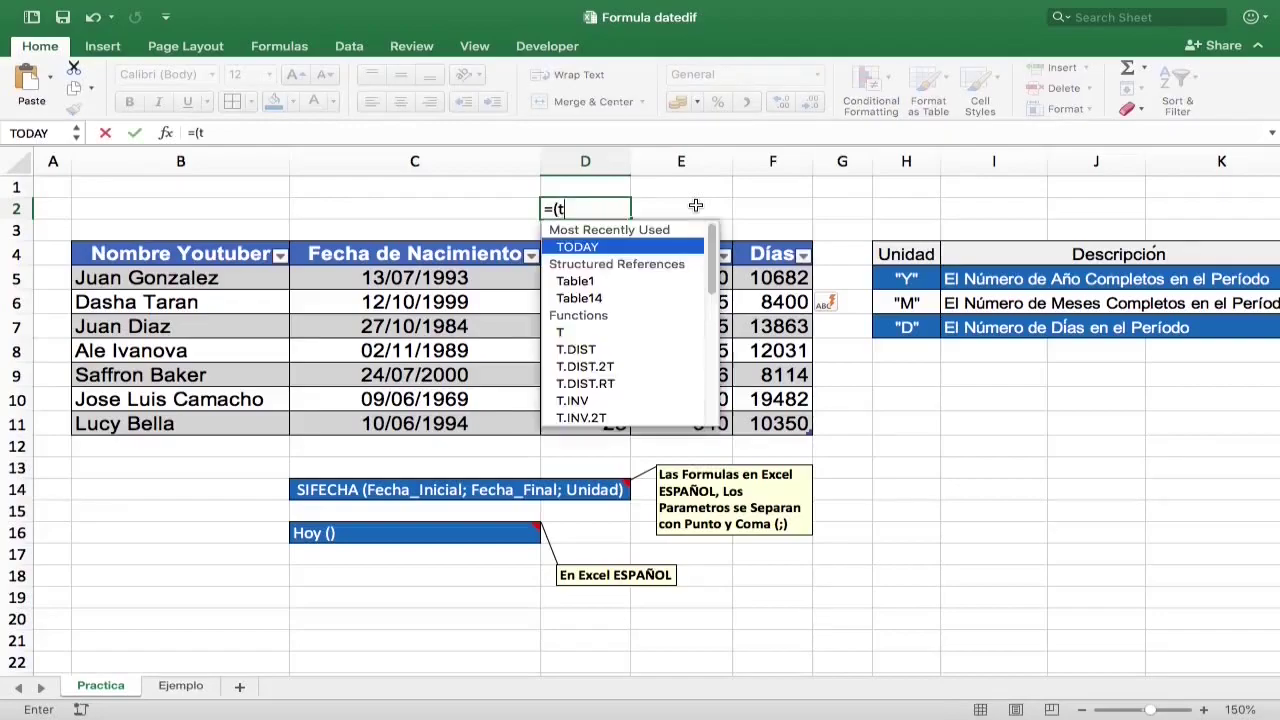
pyautogui.write('oday')
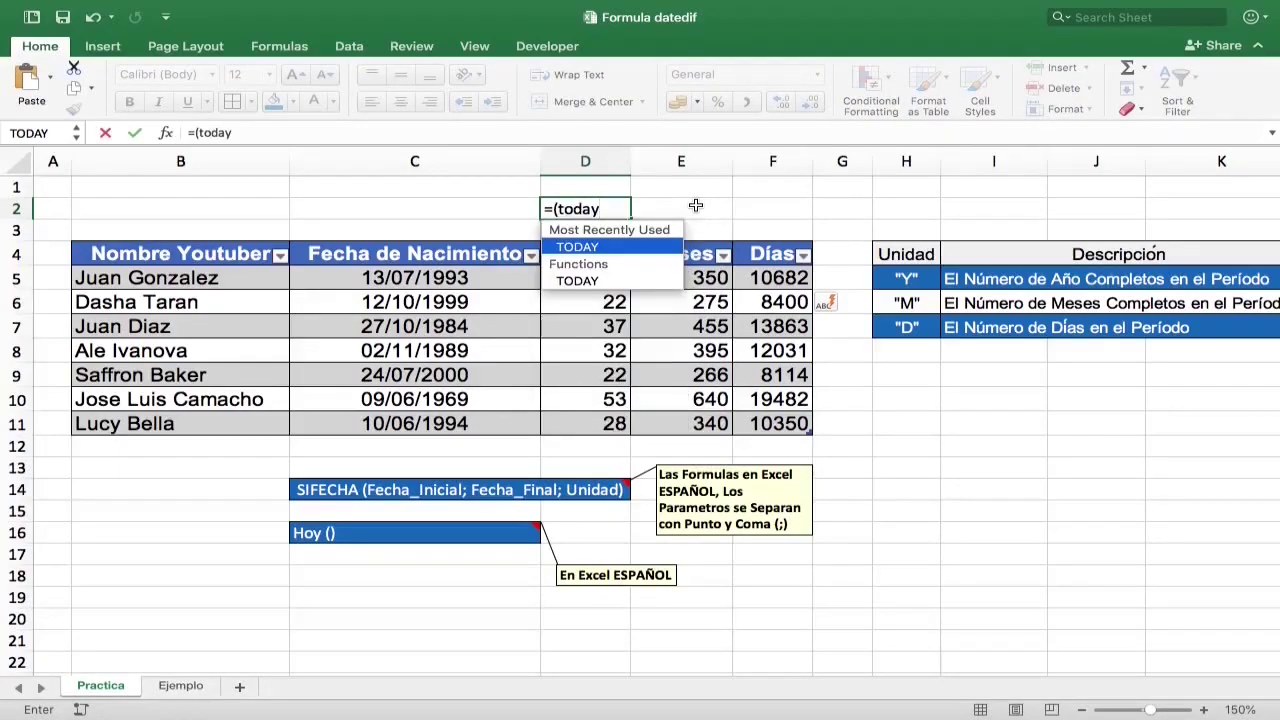
pyautogui.write('()')
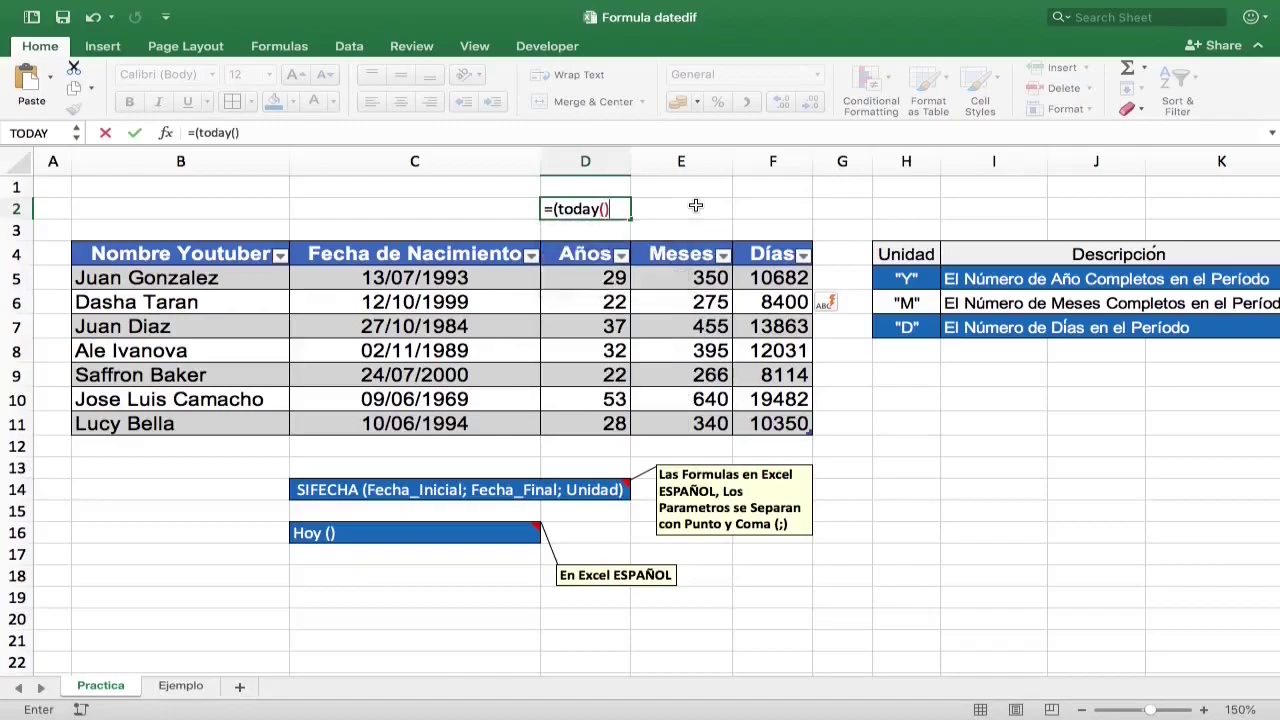
pyautogui.write('-')
pyautogui.click(478, 278)
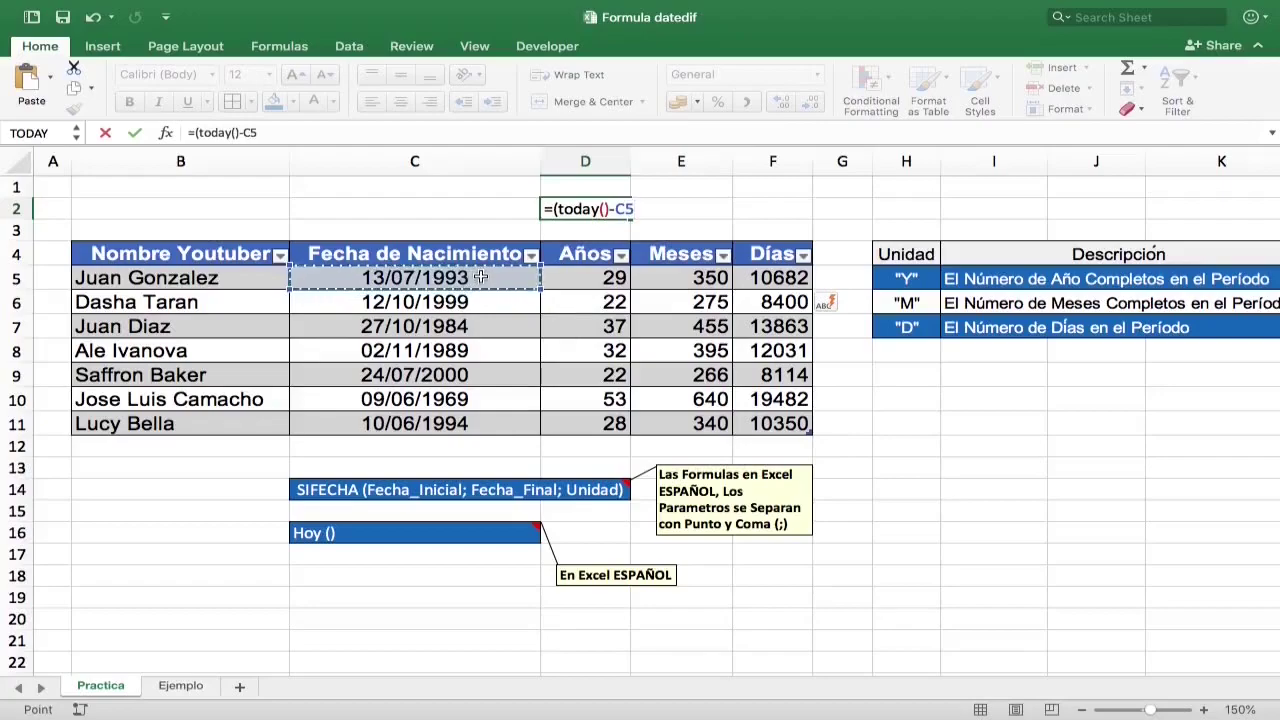
pyautogui.write(')/')
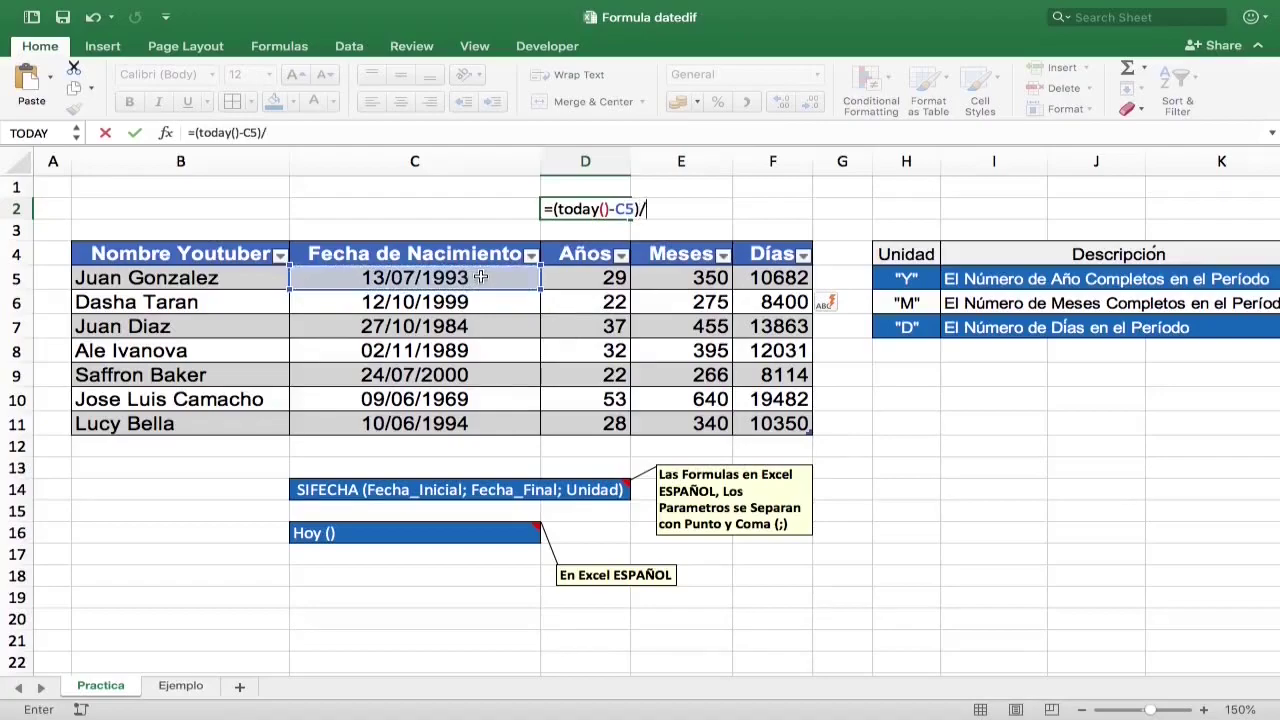
pyautogui.write('365')
pyautogui.press('Return')
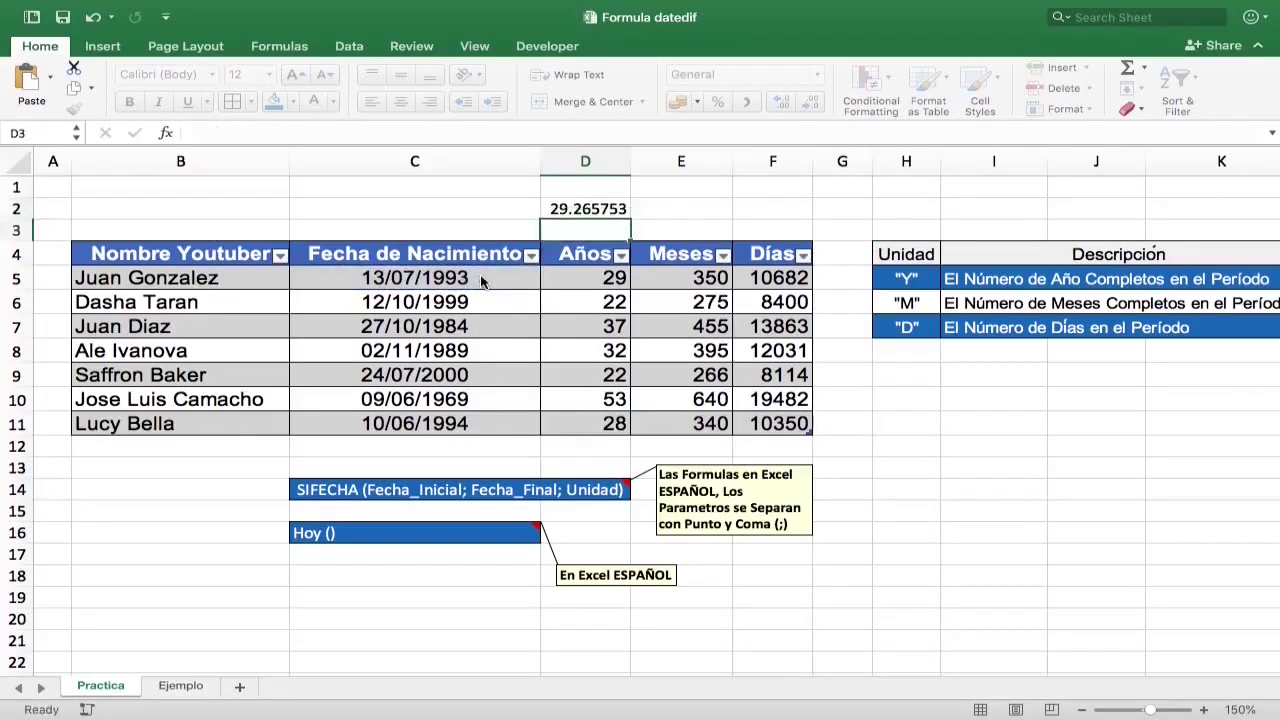